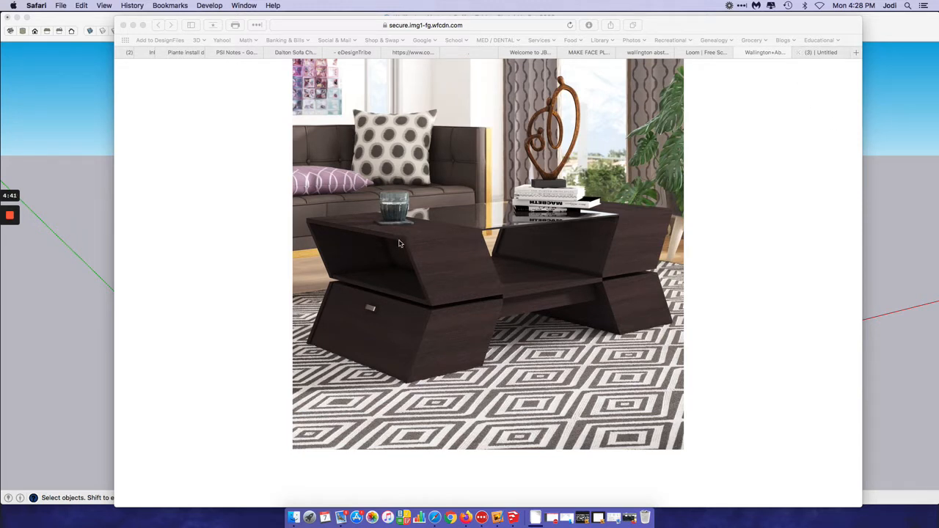
Switch from the reference photo in Safari to the coffee table model in SketchUp.
left_click(732, 32)
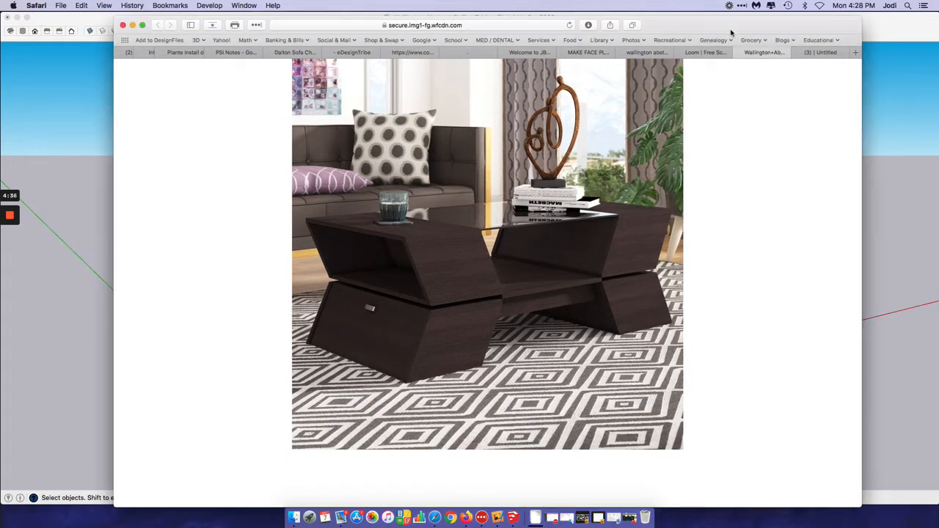
mouse_move(835, 32)
left_mouse_down()
mouse_move(783, 44)
mouse_move(0, 36)
left_mouse_up()
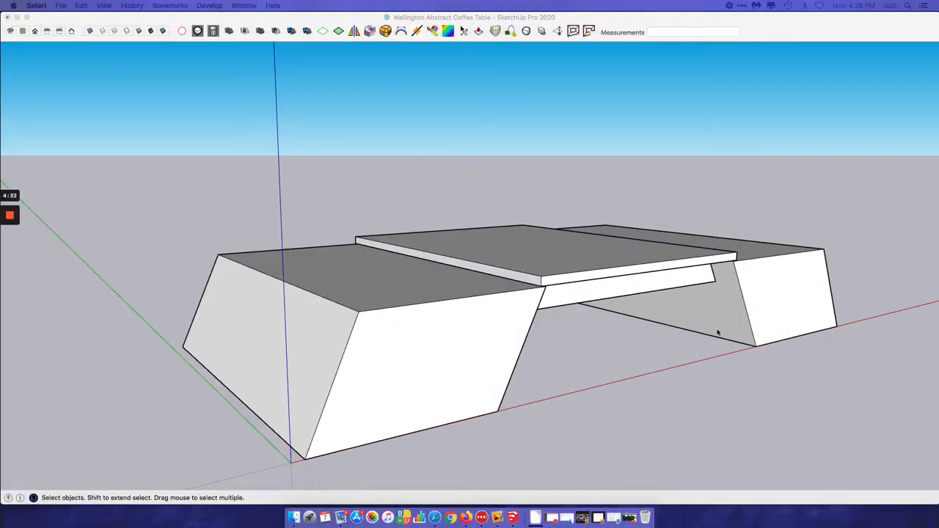
mouse_move(430, 232)
middle_mouse_down()
mouse_move(448, 253)
mouse_move(398, 189)
mouse_move(373, 176)
mouse_move(391, 177)
middle_mouse_up()
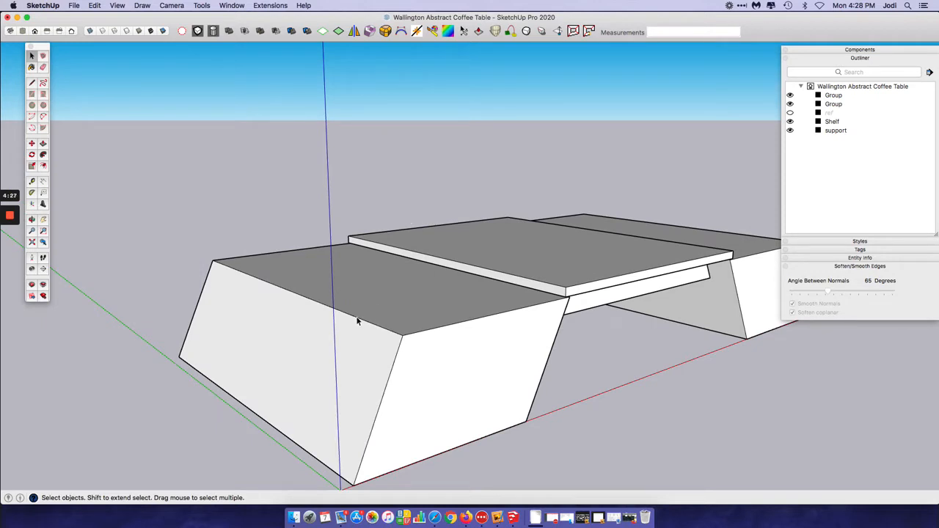
middle_click_drag(391, 317, 409, 267)
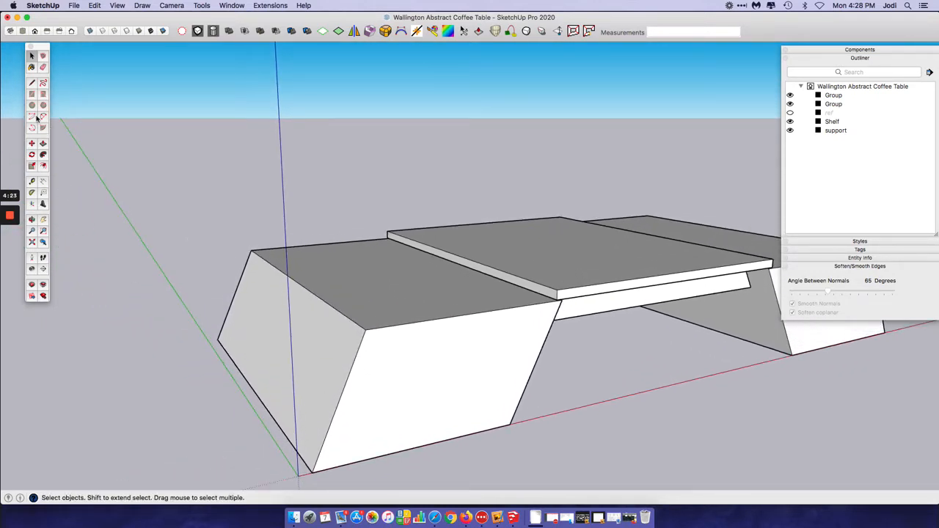
Copy the slanted base block nearest the origin straight up by about 1' 15/16".
left_click(432, 309)
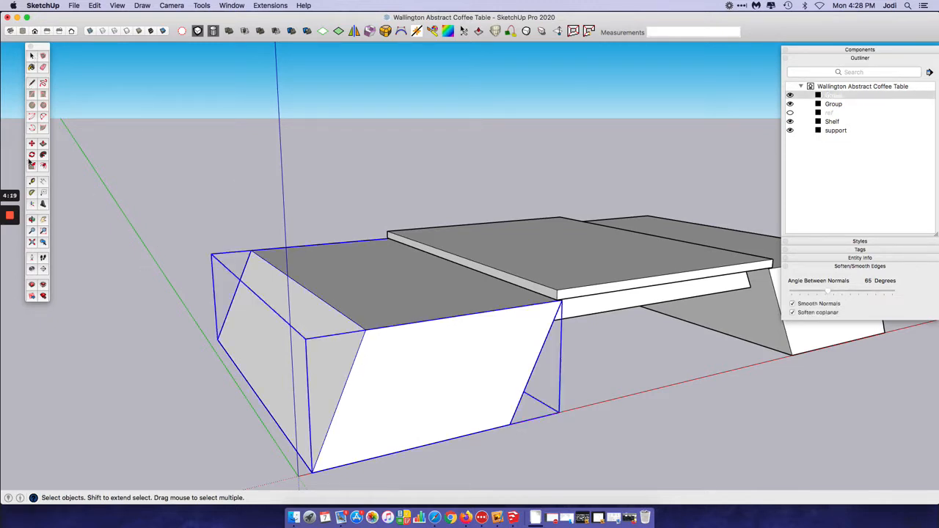
left_click(32, 144)
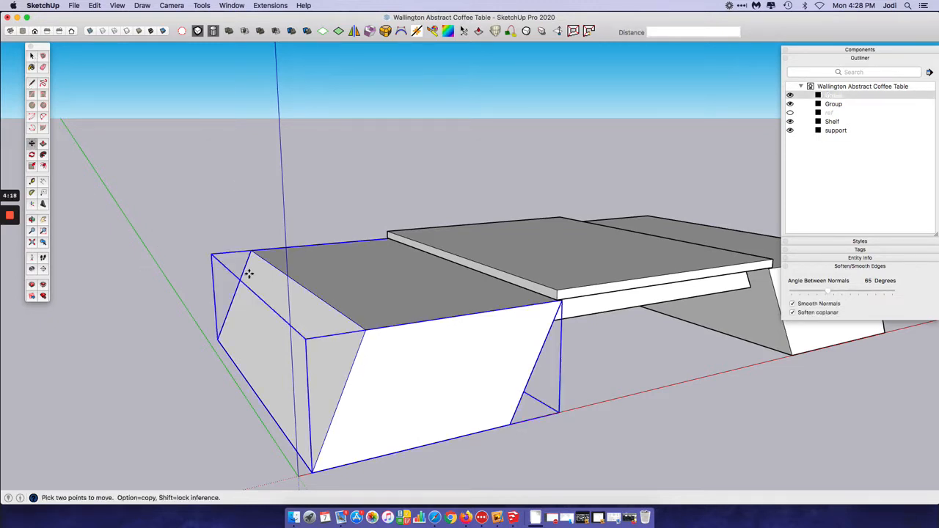
left_click(562, 301)
key("alt")
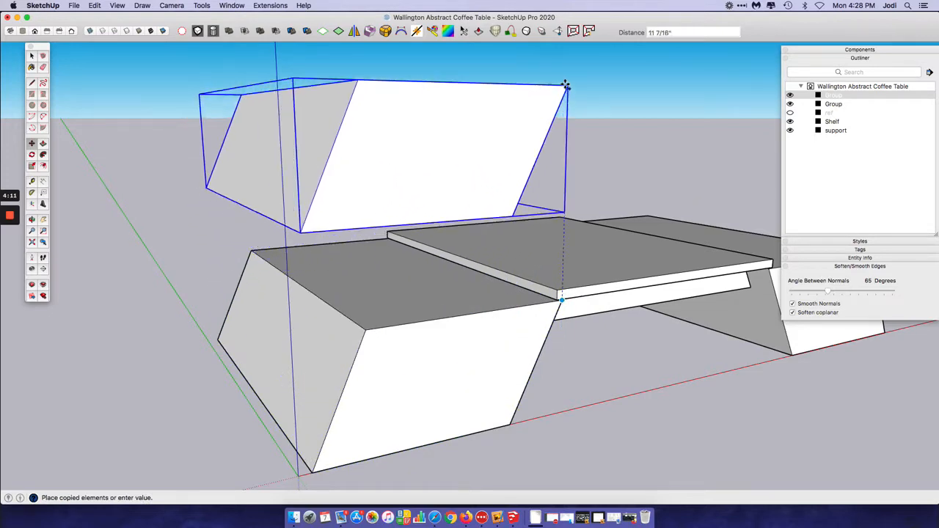
left_click(566, 56)
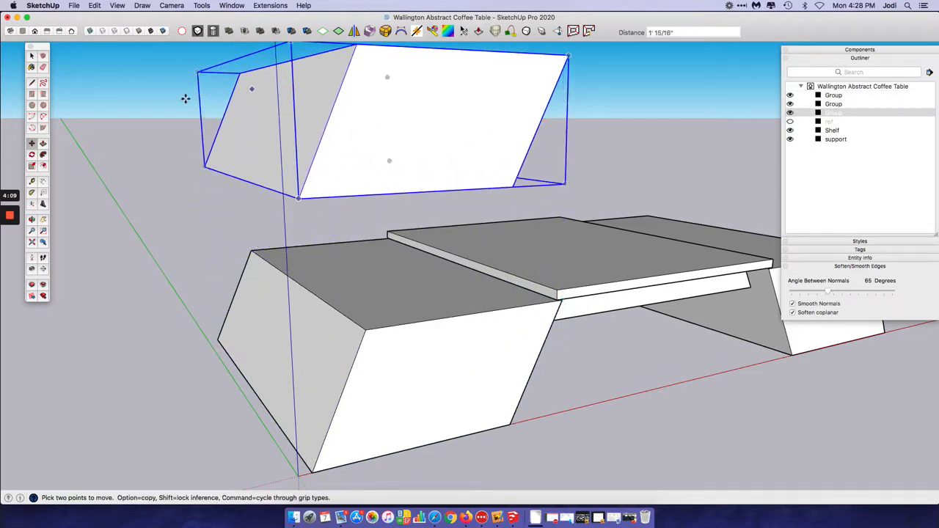
Flip the copied block upside down by scaling it to -1 along the blue axis.
left_click(32, 166)
middle_click_drag(323, 162, 350, 208)
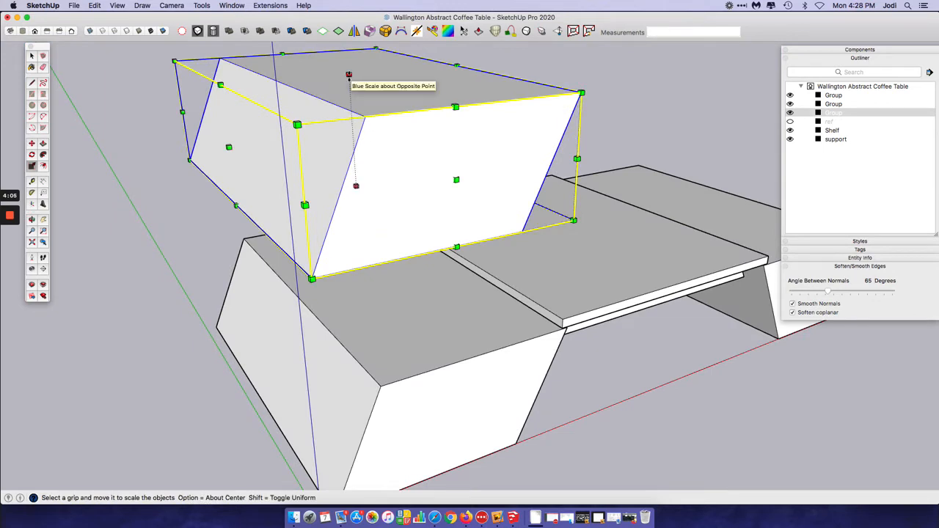
left_click_drag(349, 74, 356, 254)
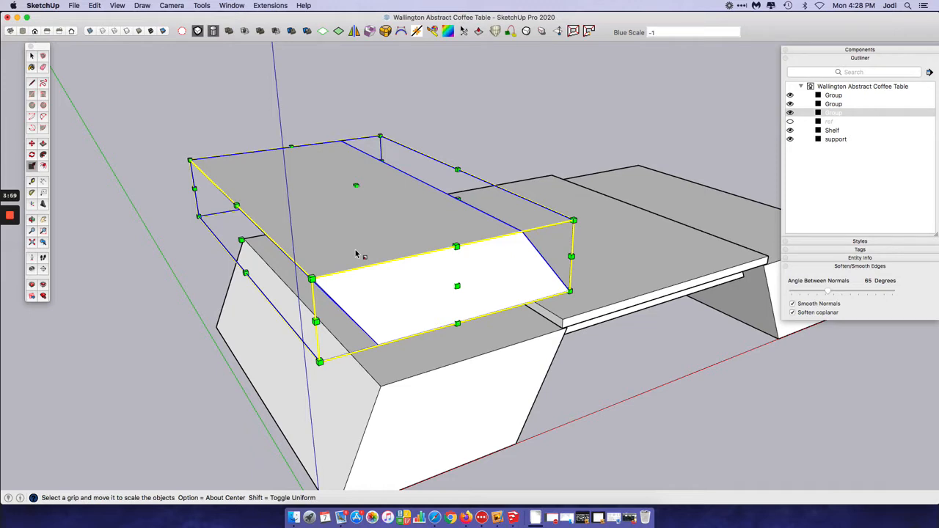
key("Return")
left_click(34, 56)
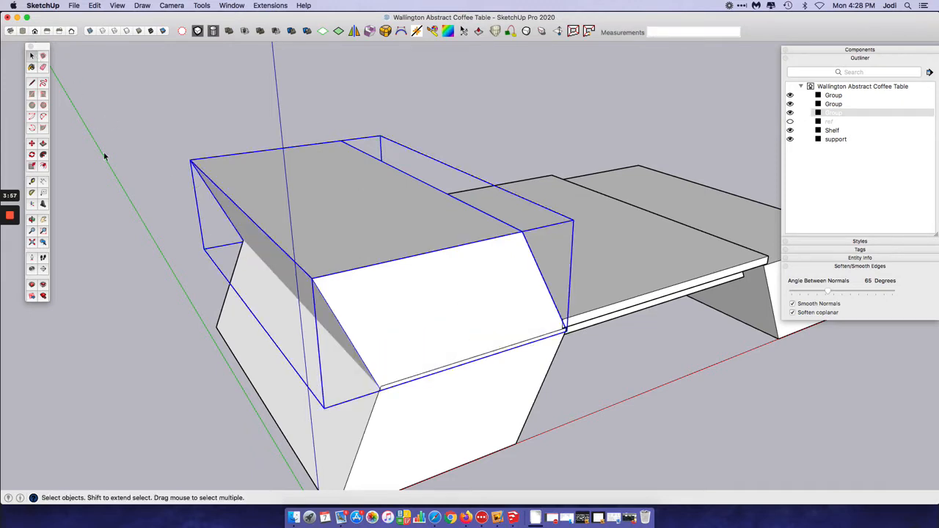
left_click(105, 155)
Move the flipped block straight up about 1 9/16" to leave a gap above the base block.
middle_click_drag(421, 278, 266, 206)
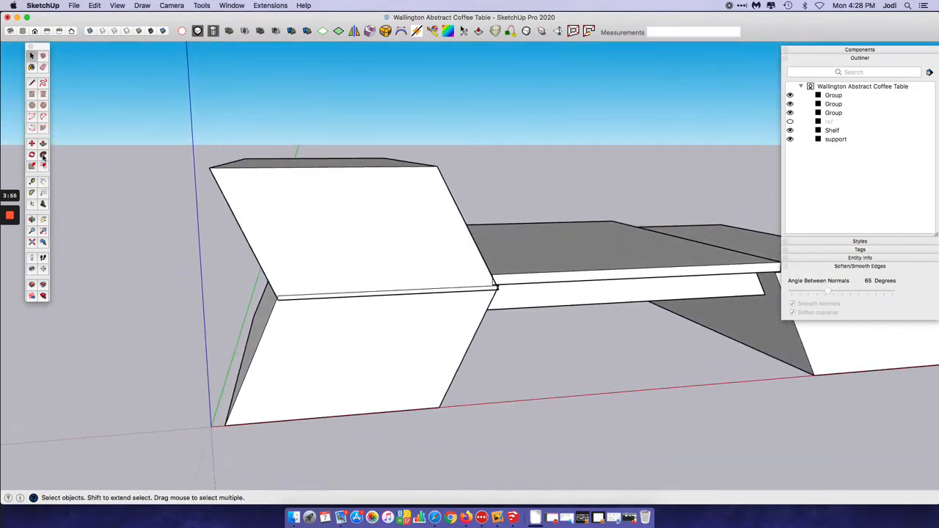
left_click(296, 202)
key("m")
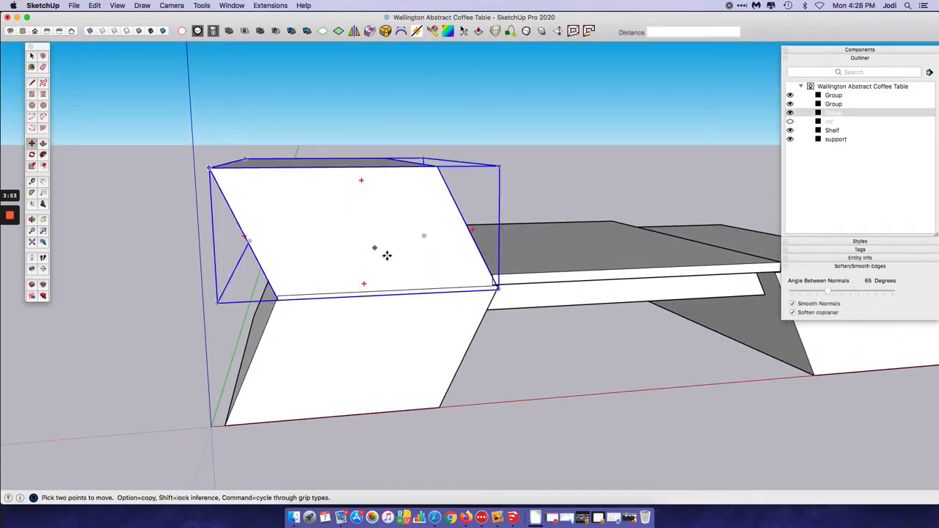
left_click(497, 287)
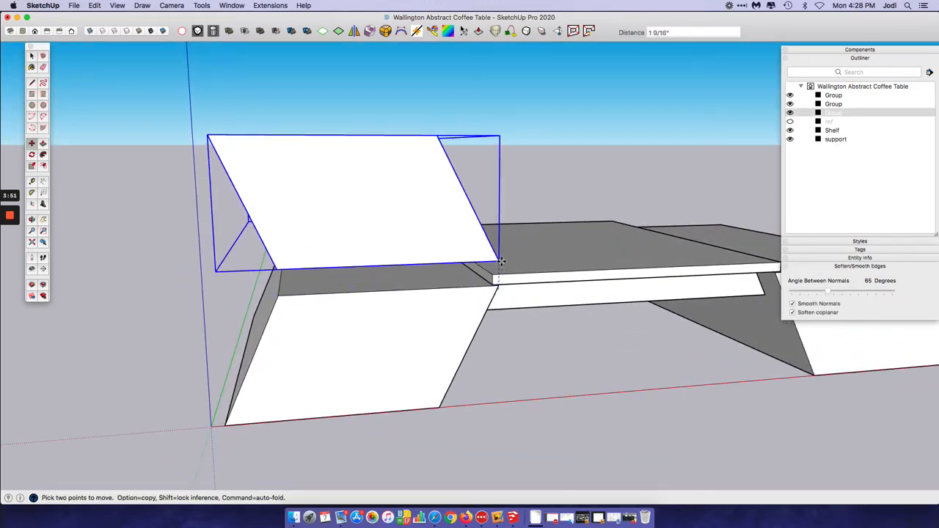
left_click(501, 263)
middle_click_drag(320, 197, 514, 205)
key("space")
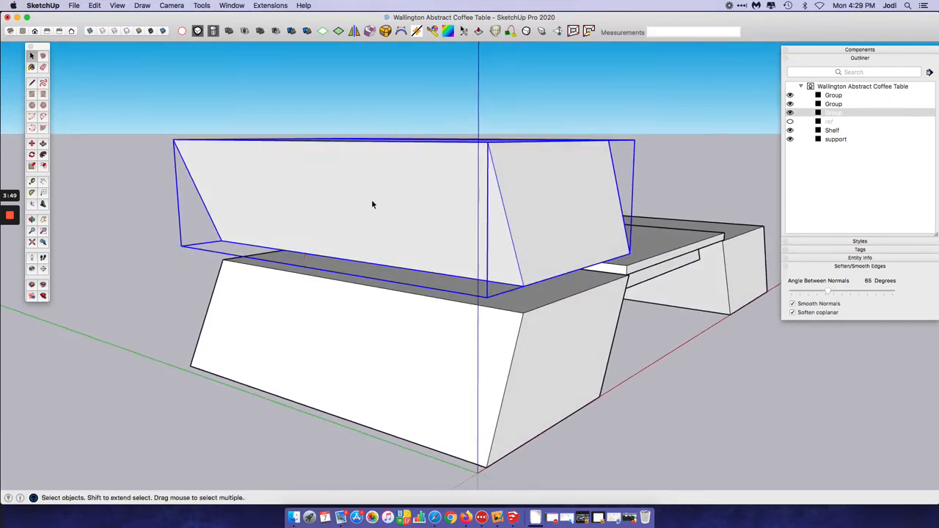
Open the upper block's group and offset its long slanted outer face inward by about 5/16".
left_click(42, 167)
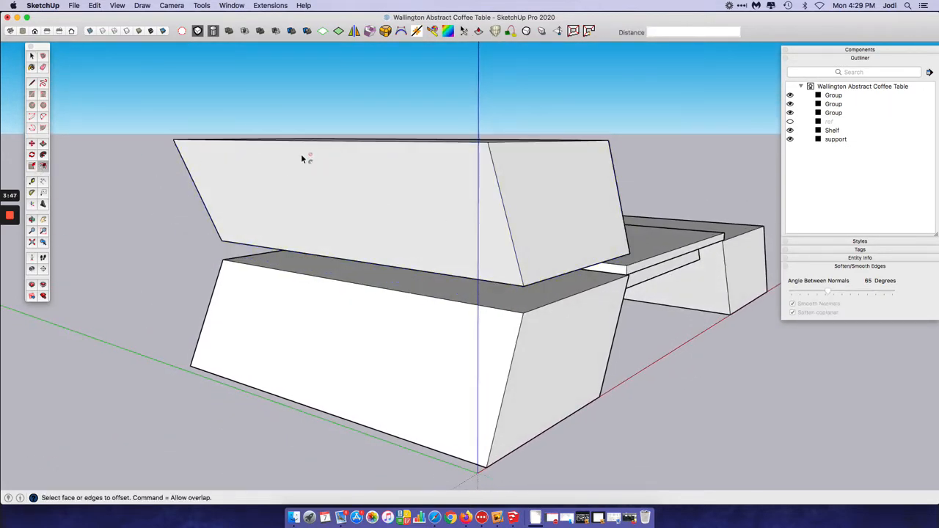
key("space")
double_click(299, 159)
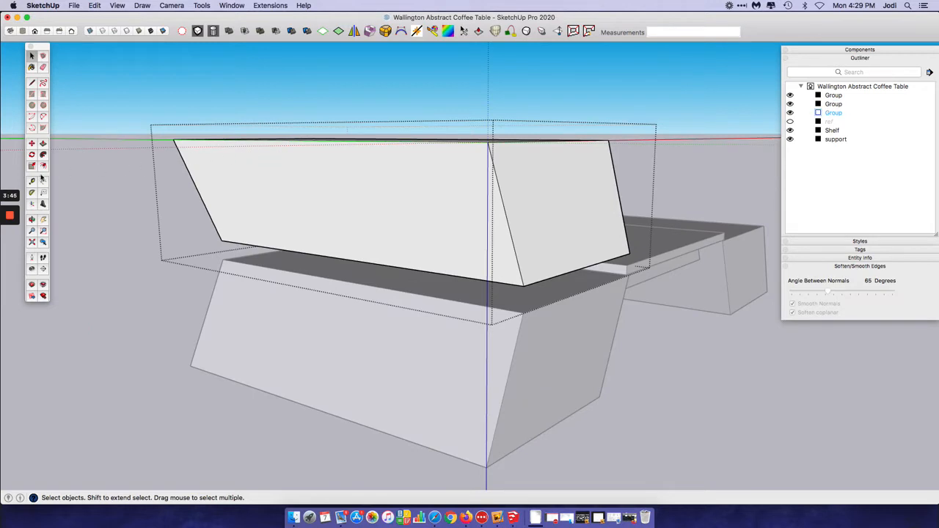
left_click(43, 166)
left_click(320, 160)
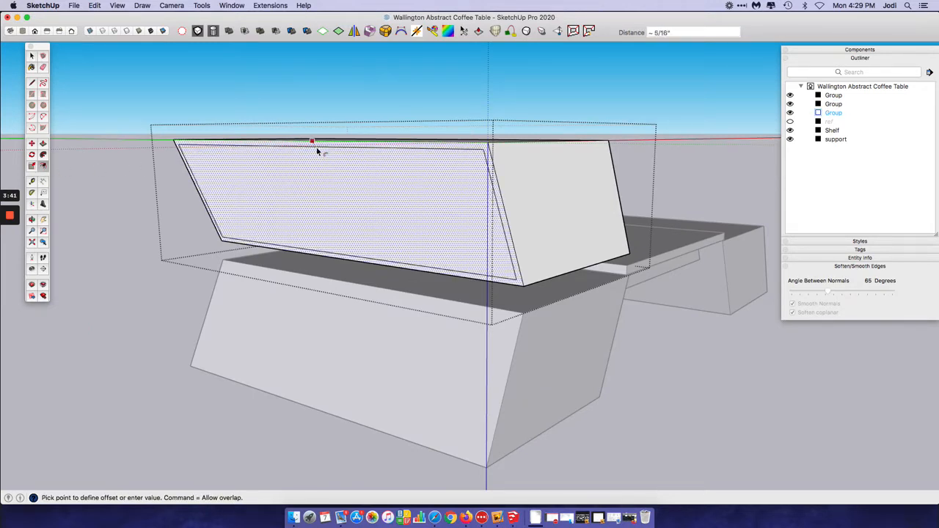
left_click(318, 150)
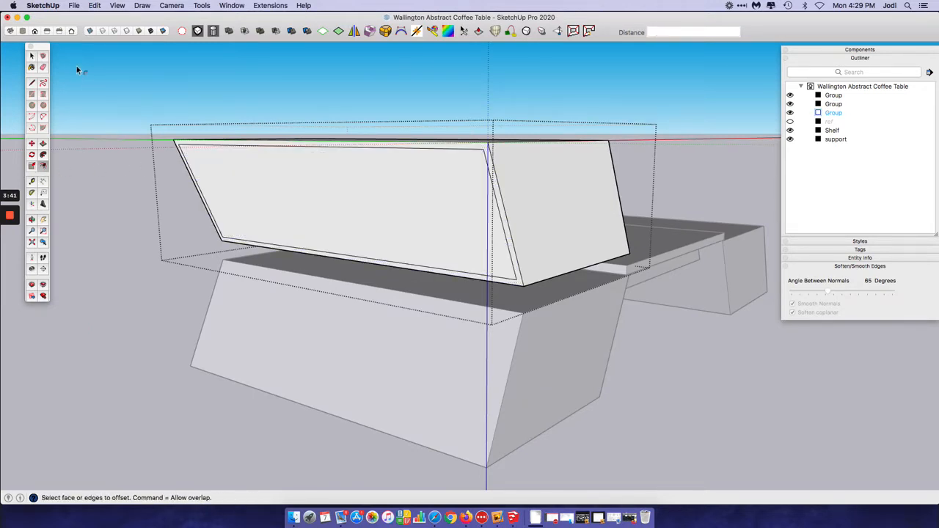
left_click(42, 144)
middle_click_drag(367, 195, 325, 206)
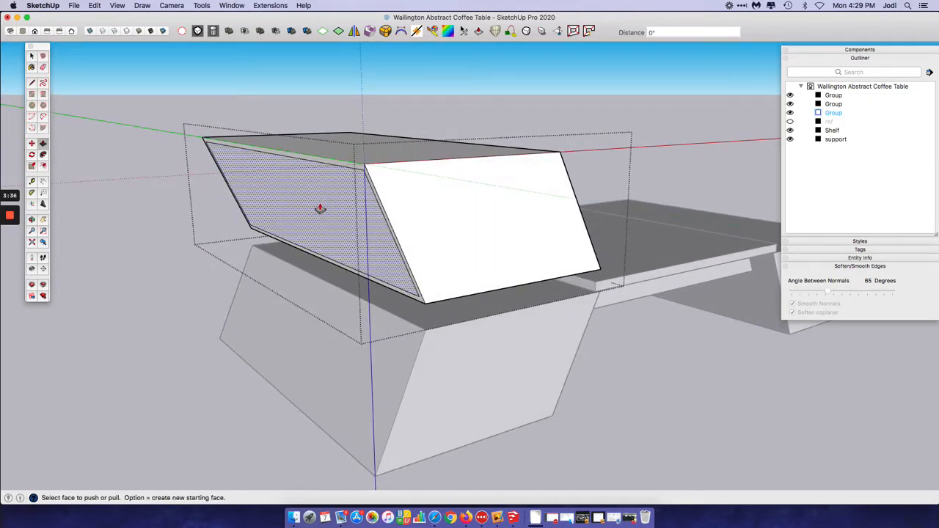
left_click(320, 208)
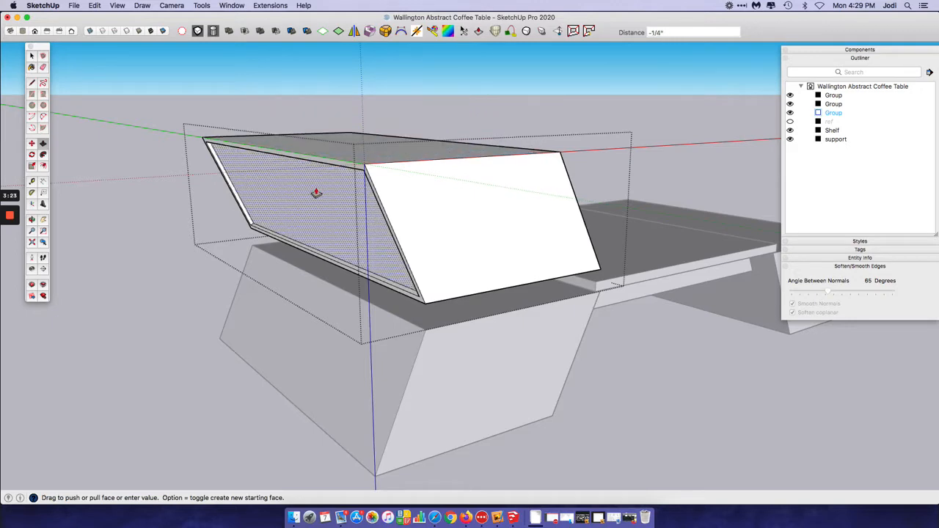
left_click(315, 193)
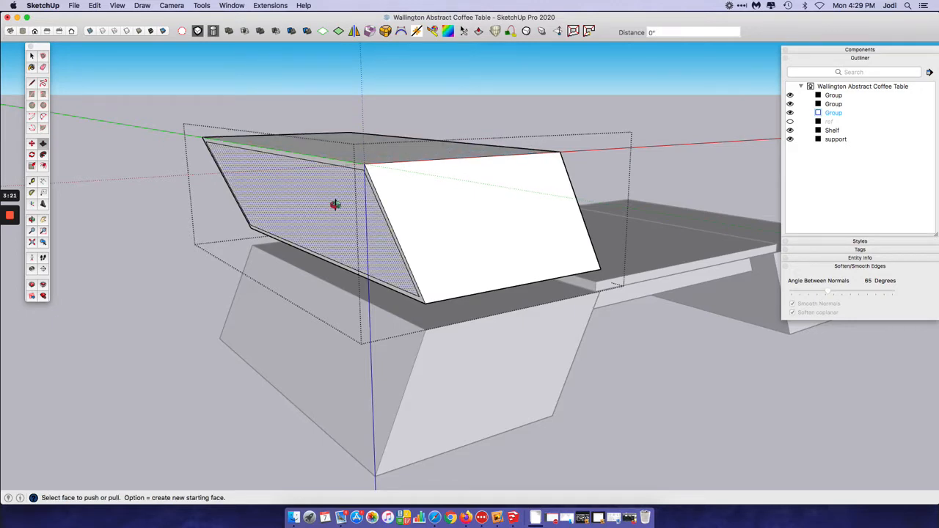
Turn on X-ray view and copy the inset face about 10 5/8" along the red axis, just short of the block's opposite side.
middle_click_drag(331, 204, 322, 235)
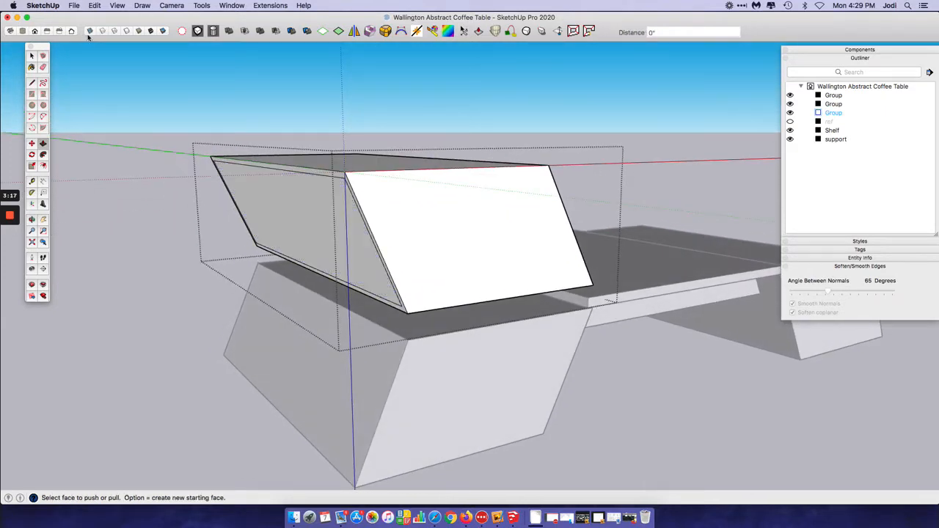
left_click(90, 32)
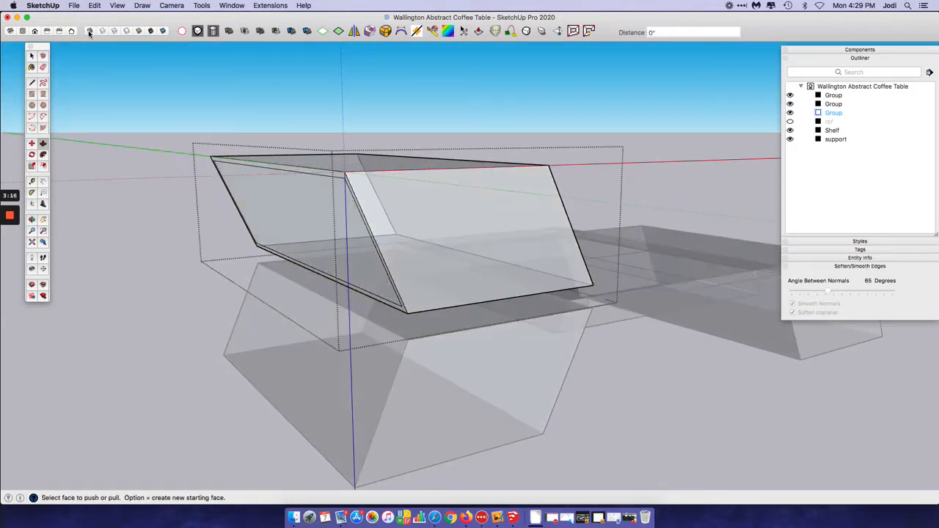
left_click(31, 56)
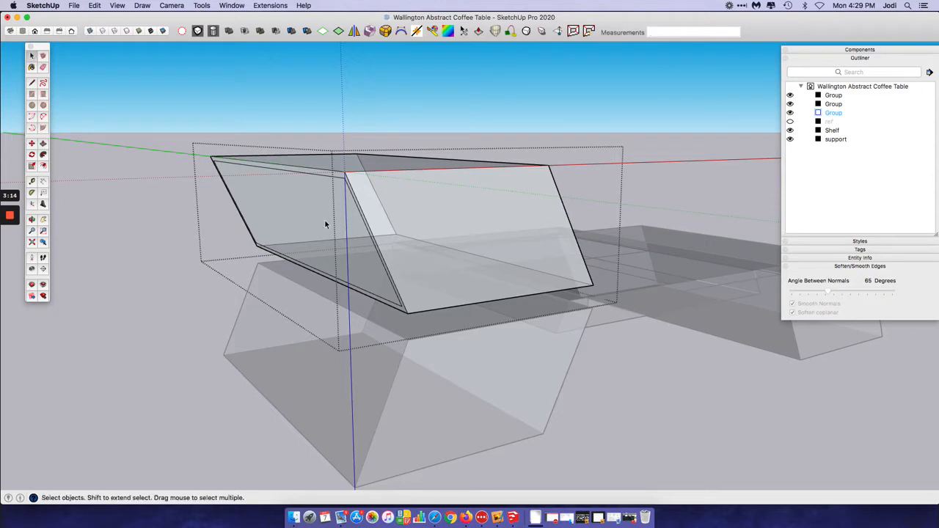
left_click(284, 212)
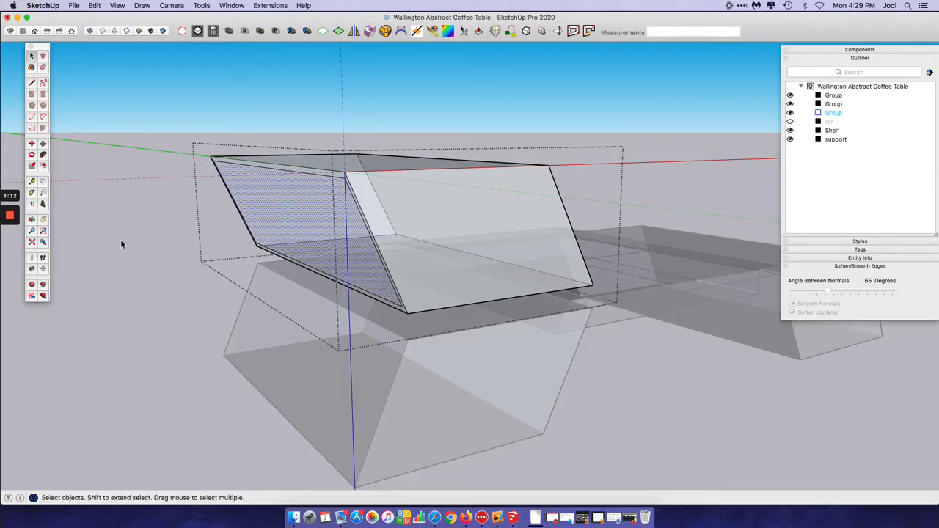
left_click(31, 145)
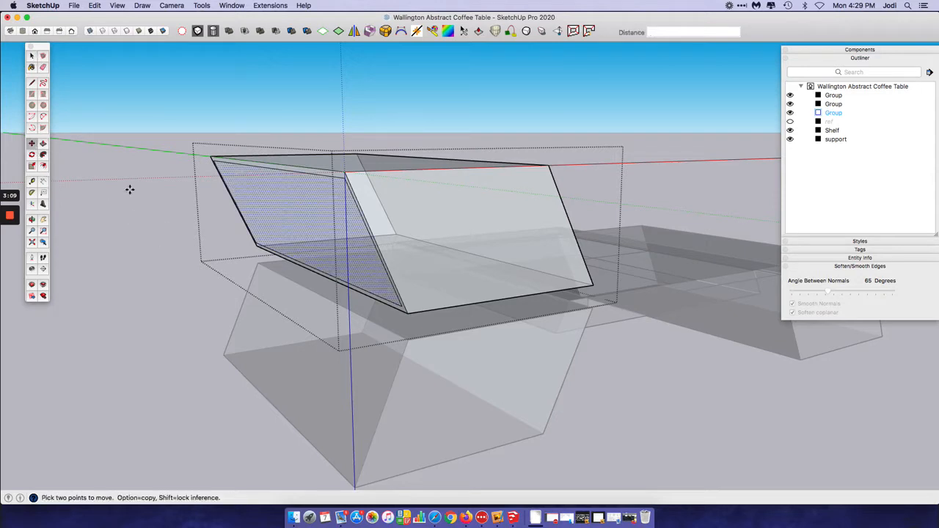
key("alt")
left_click(402, 307)
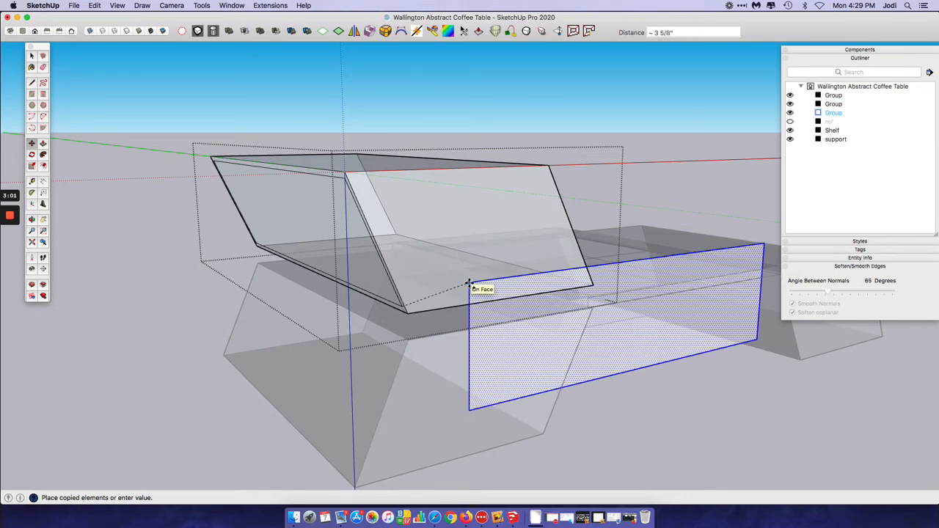
middle_click_drag(514, 292, 484, 266)
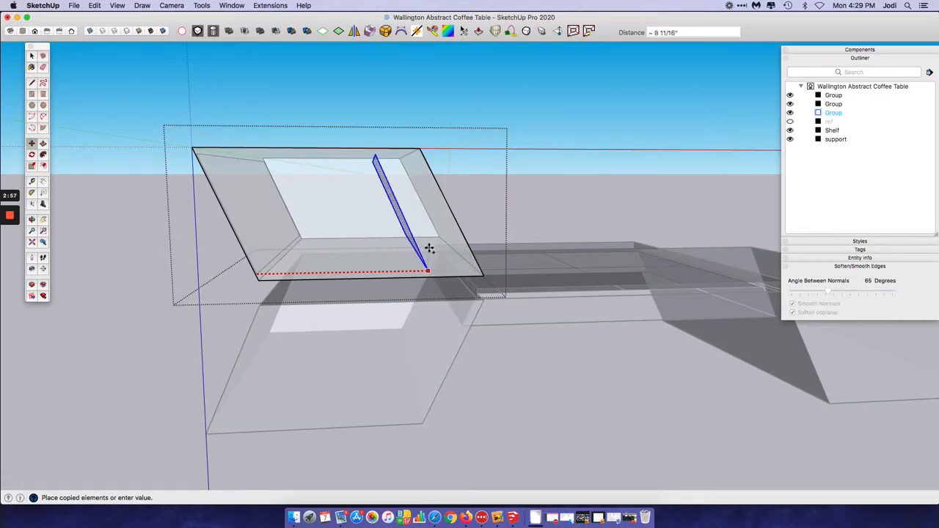
middle_click_drag(429, 249, 394, 230)
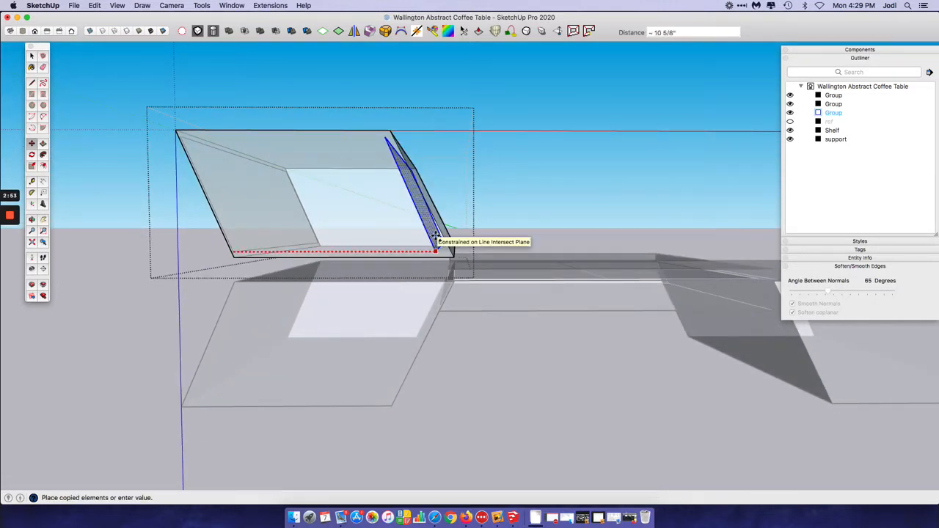
middle_click_drag(413, 231, 634, 258)
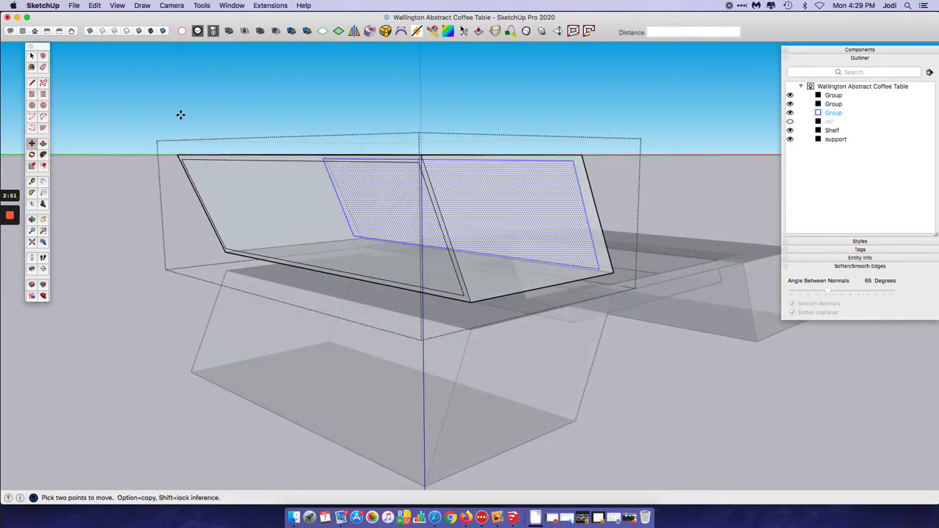
Turn off X-ray view and delete the original inset face to open up the upper block.
left_click(89, 30)
left_click(31, 57)
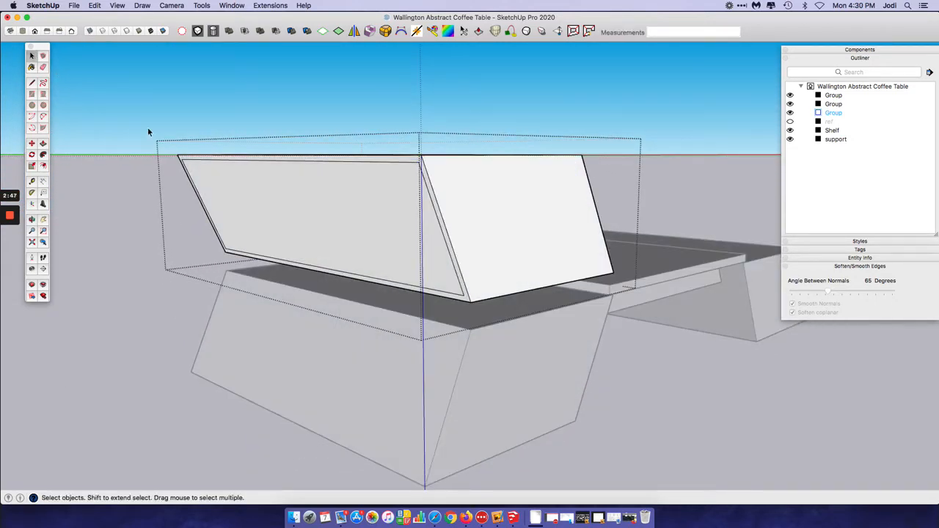
left_click(361, 245)
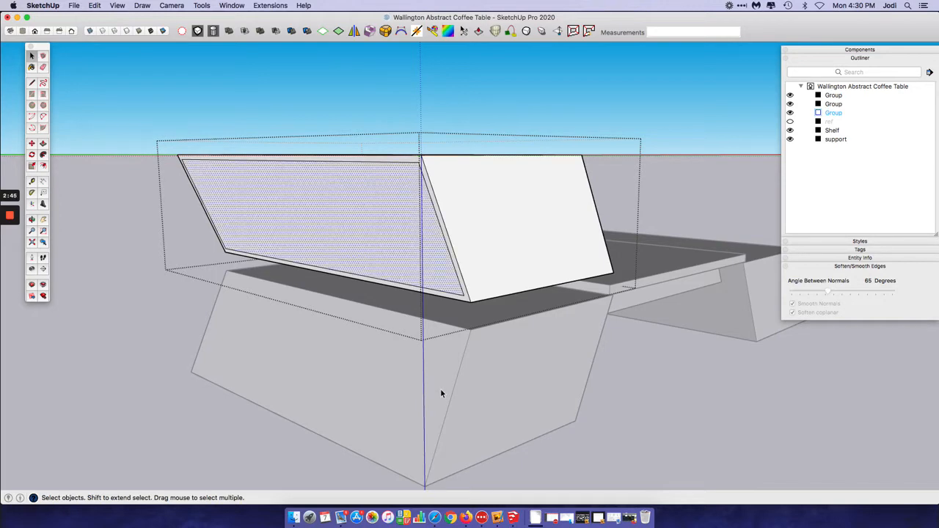
key("Delete")
Draw an edge inside the upper block from the recessed face's lower corner to the matching corner of the opening.
middle_click_drag(364, 360, 435, 221)
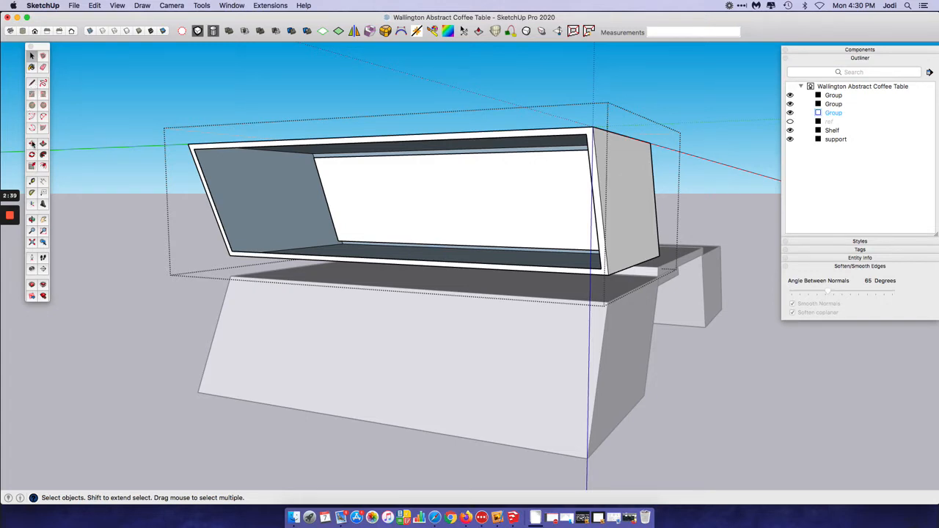
left_click(32, 84)
left_click(337, 241)
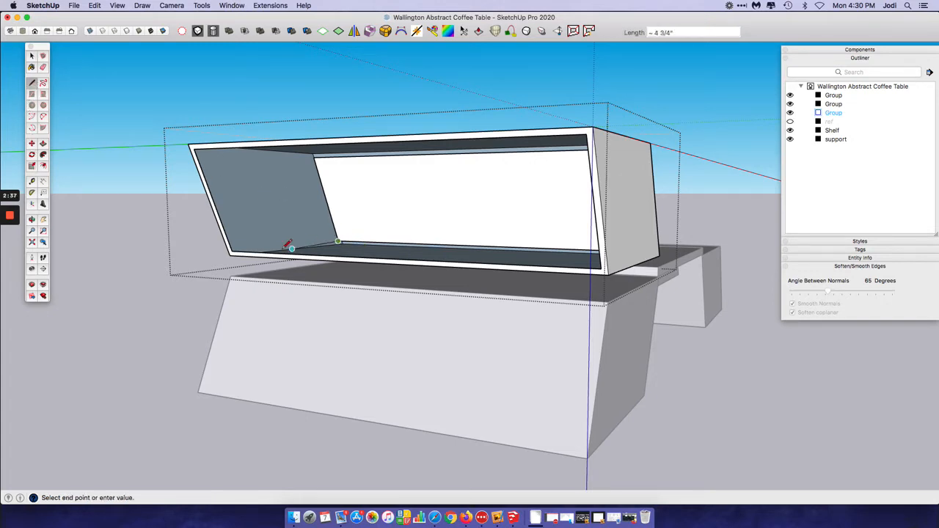
middle_click_drag(239, 247, 477, 294)
key("Escape")
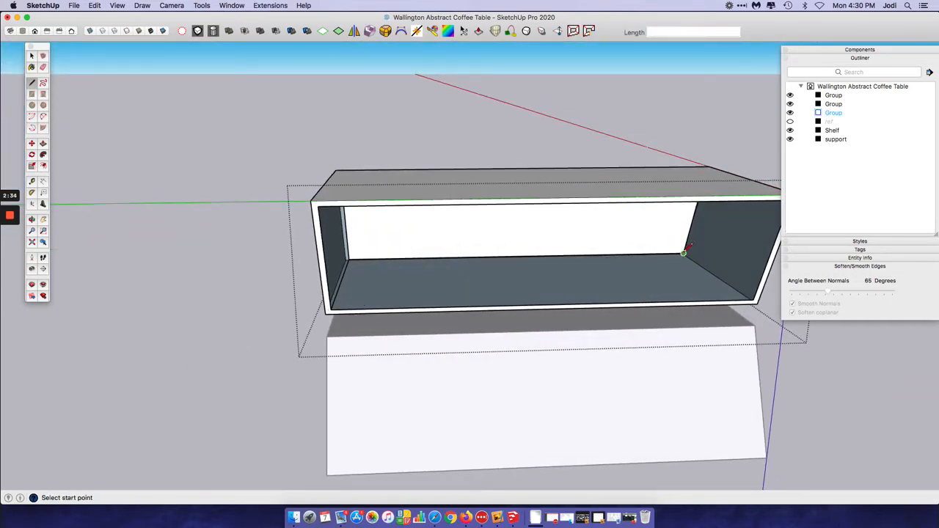
left_click(683, 254)
left_click(760, 286)
Draw edges joining the recessed face's two upper corners to the opening's upper corners, and close the upper block's group.
middle_click_drag(707, 294, 691, 138)
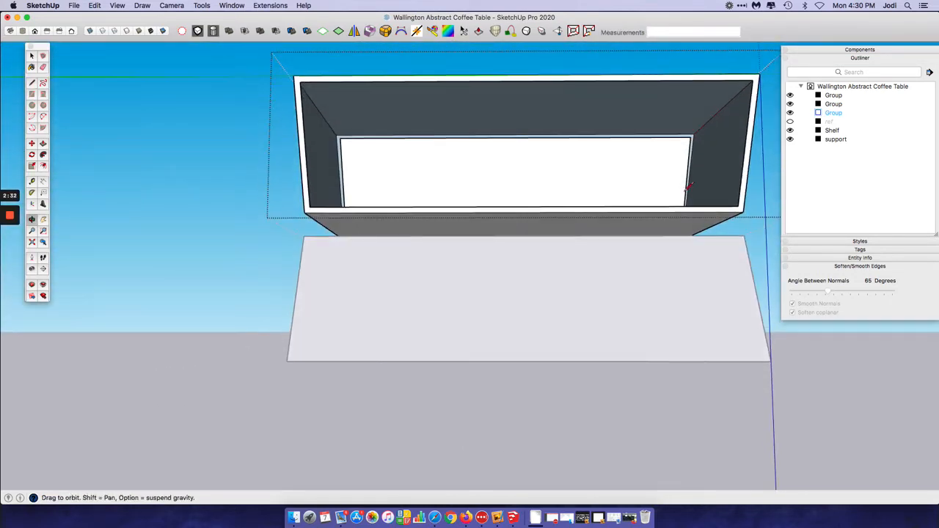
left_click(691, 136)
left_click(753, 79)
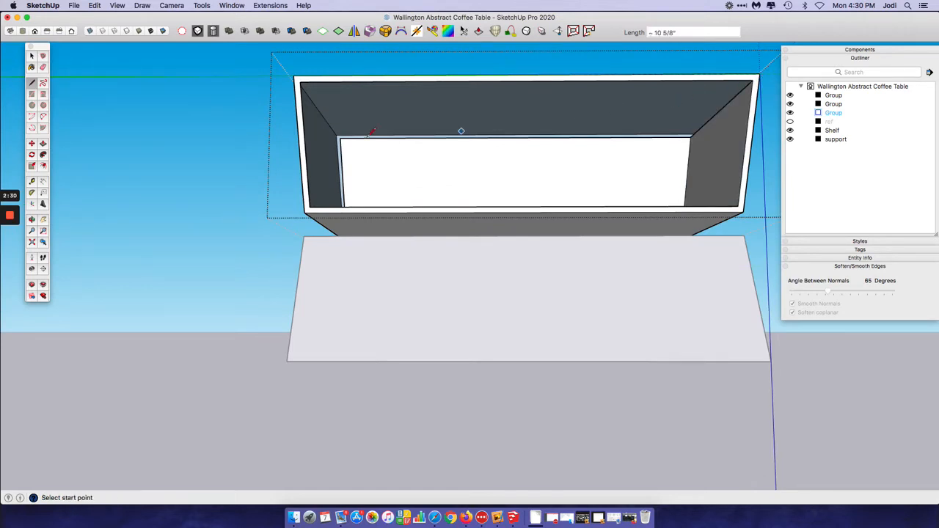
left_click(339, 138)
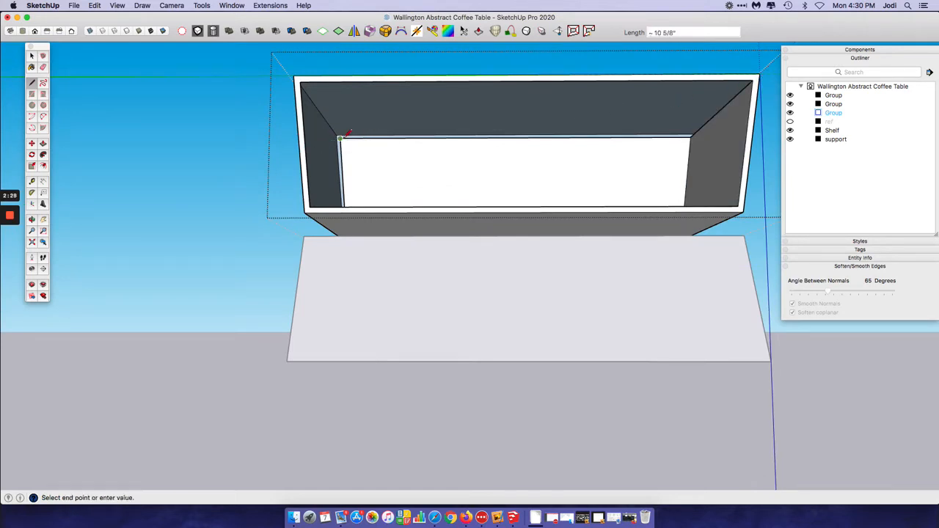
left_click(301, 77)
middle_click_drag(524, 126, 283, 184)
left_click(31, 56)
left_click(585, 268)
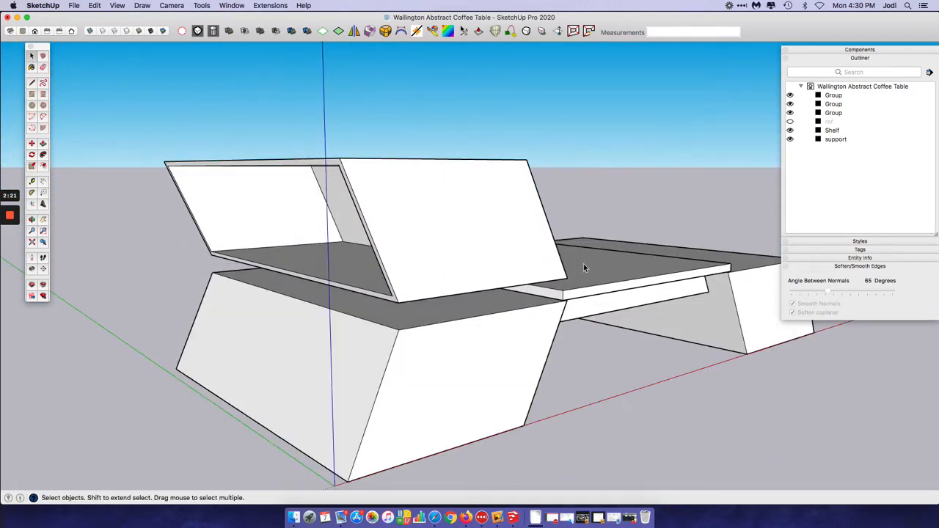
middle_click_drag(614, 174, 416, 354)
left_click(427, 367)
right_click(426, 367)
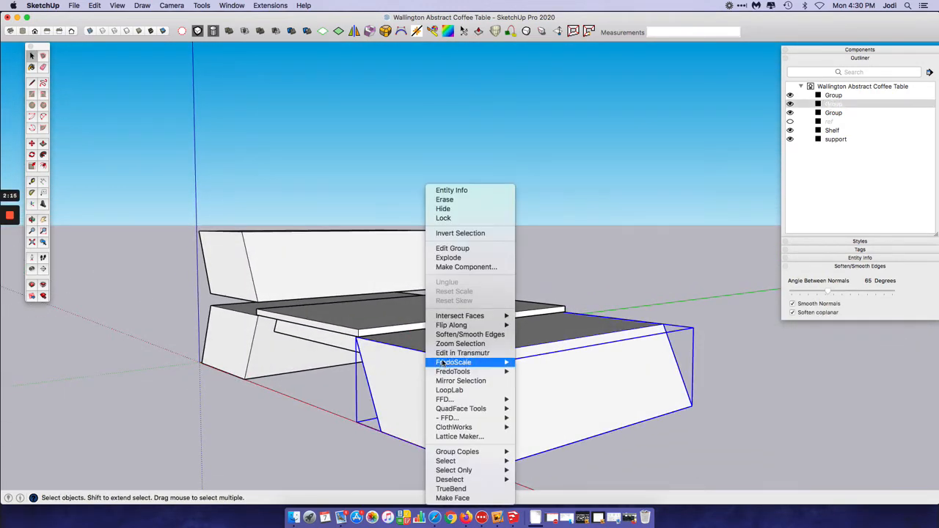
mouse_move(453, 372)
left_click(378, 367)
left_click(371, 148)
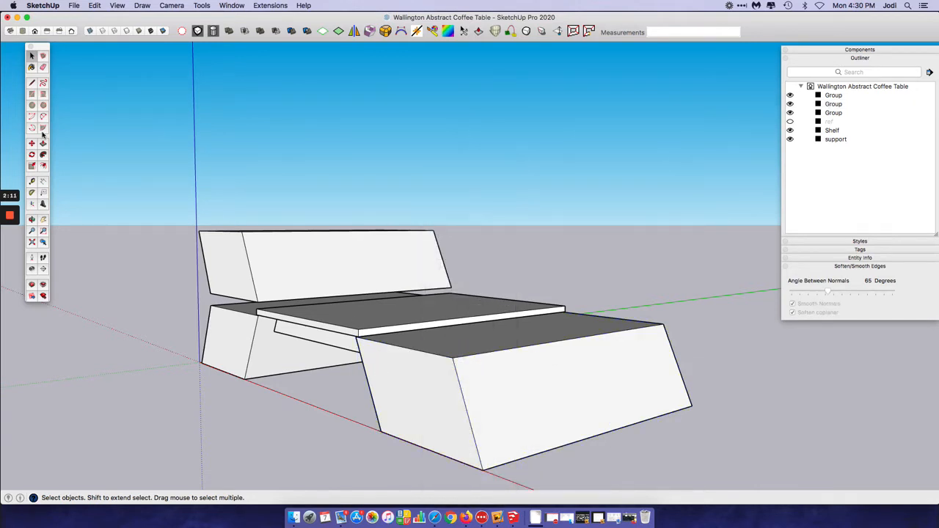
left_click(31, 144)
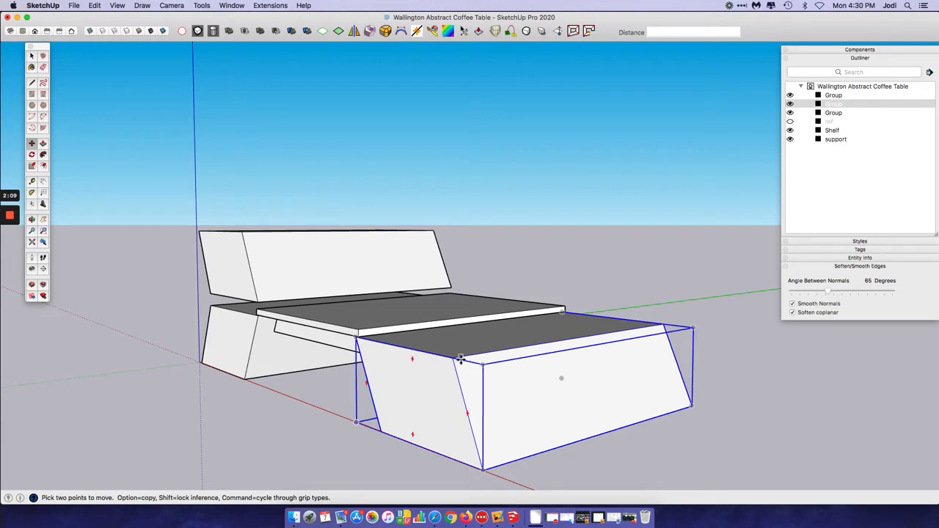
left_click(31, 55)
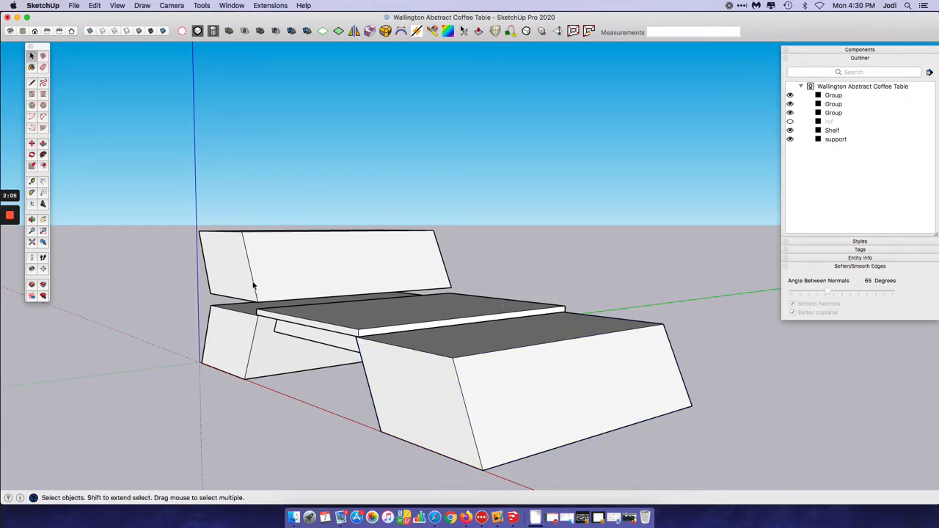
Copy the slanted end face from inside the far end block's group and paste it in place outside the group.
middle_click_drag(503, 297, 678, 248)
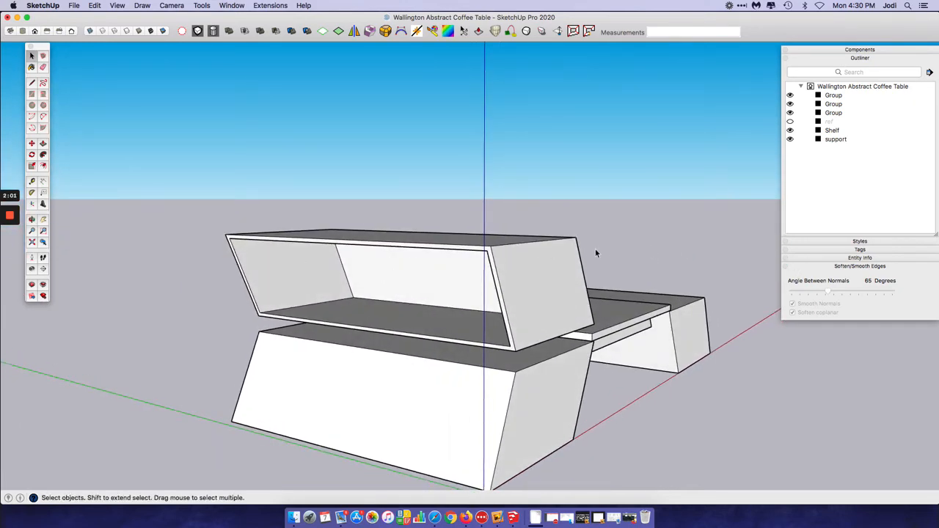
middle_click_drag(596, 253, 633, 332)
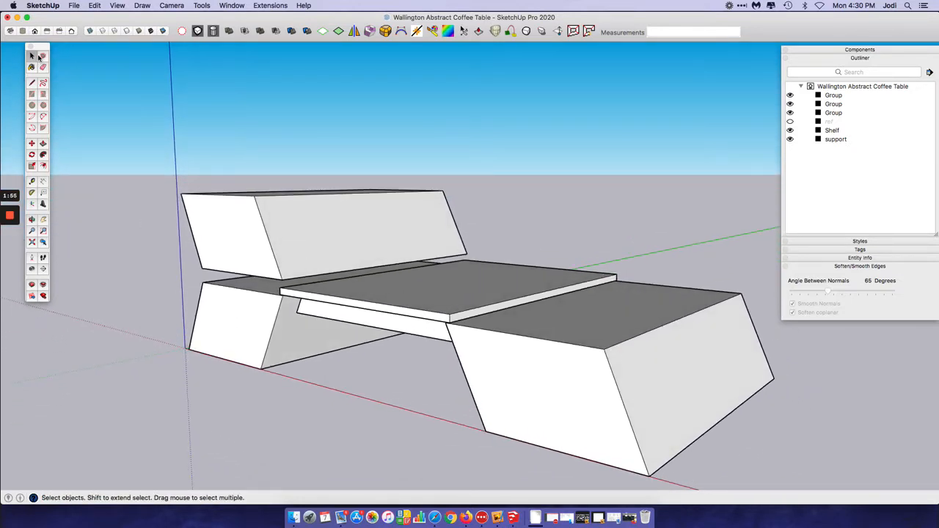
double_click(585, 382)
left_click(550, 382)
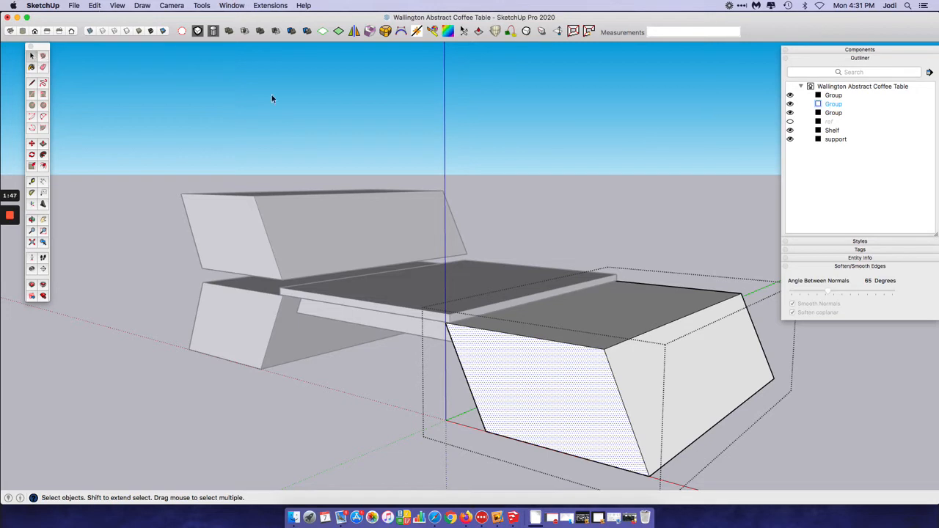
left_click(523, 143)
left_click(96, 6)
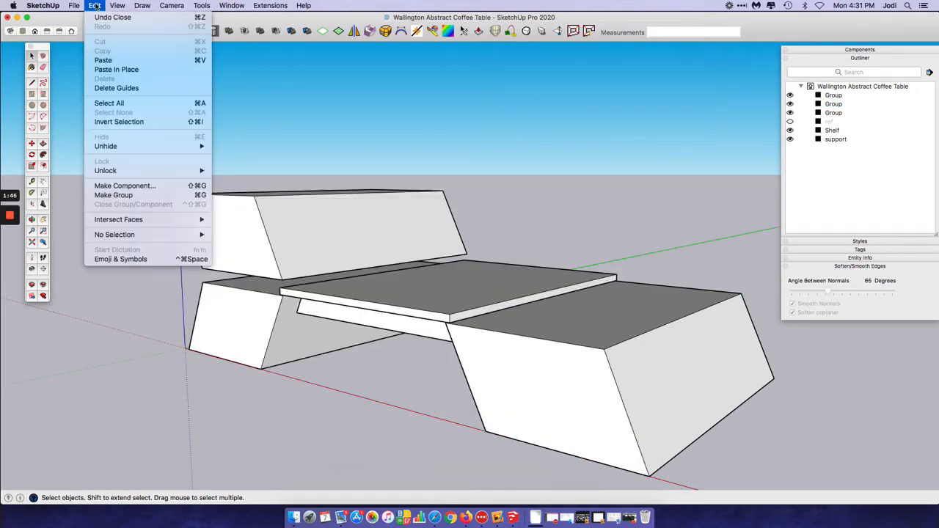
left_click(127, 70)
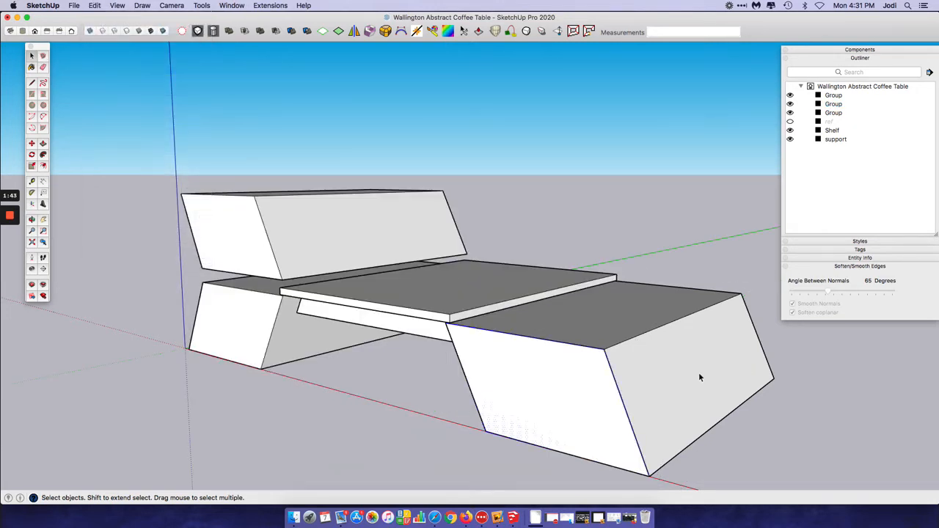
Move the pasted face straight up about 11 15/16" along the blue axis, above the end block.
left_click(33, 145)
left_click(484, 433)
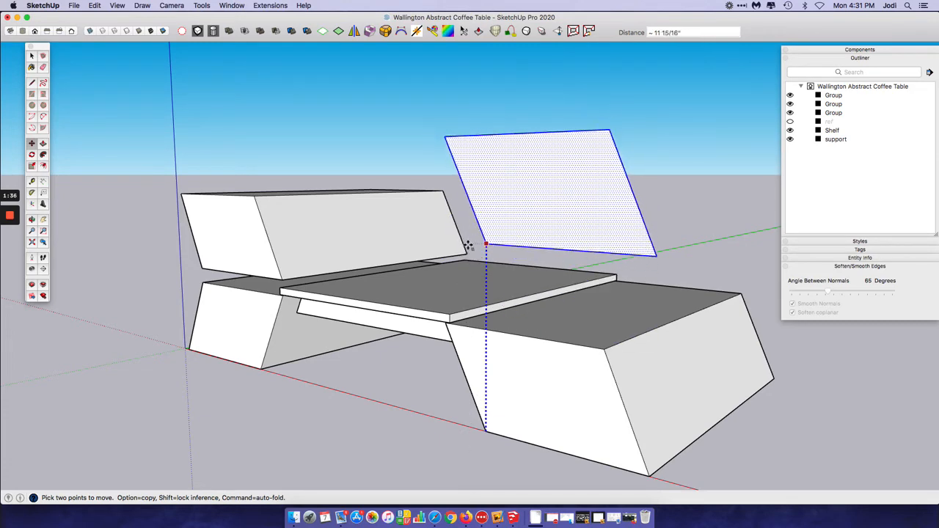
left_click(484, 247)
mouse_move(484, 247)
middle_mouse_down()
mouse_move(514, 212)
mouse_move(480, 223)
middle_mouse_up()
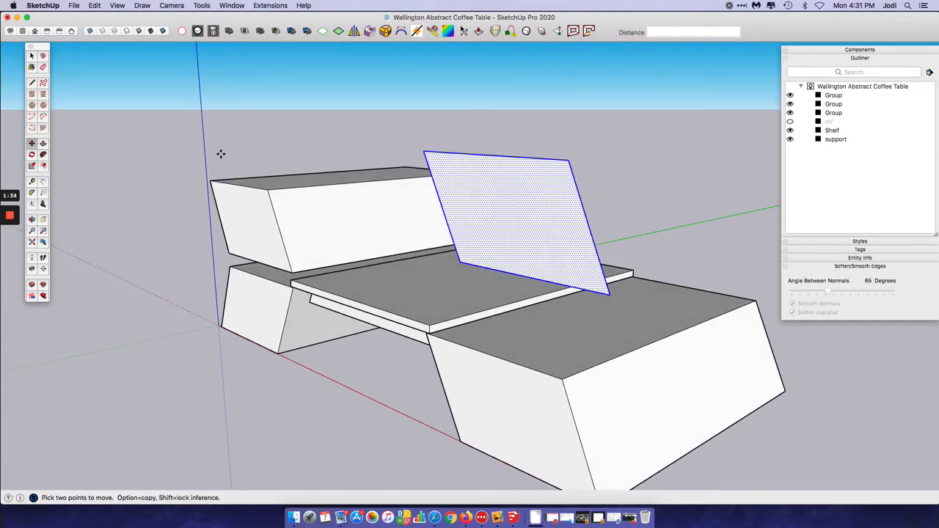
Flip the pasted face vertically by scaling it by -1.
left_click(33, 168)
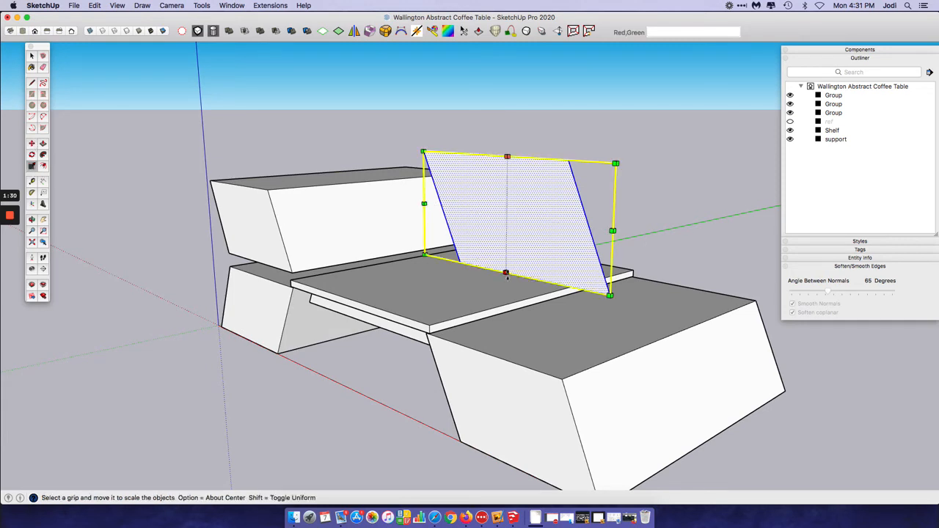
left_click_drag(505, 273, 511, 123)
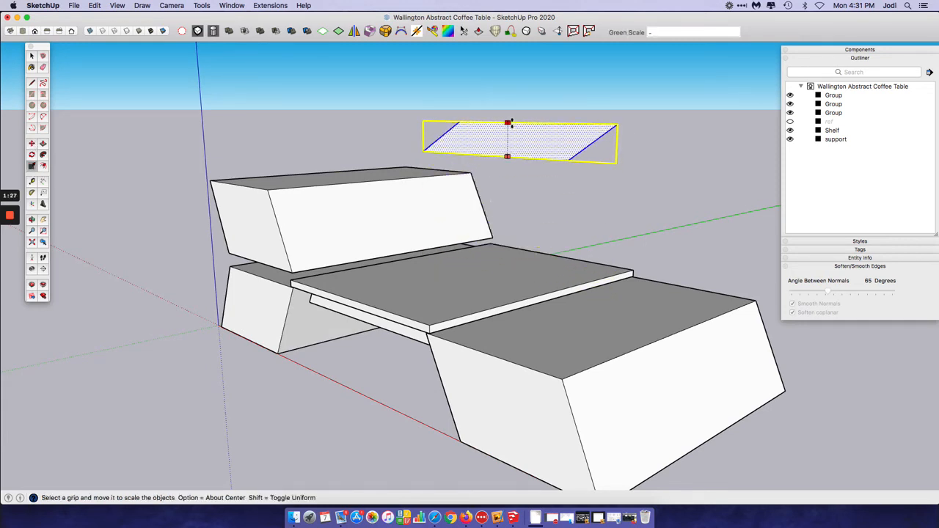
key("Return")
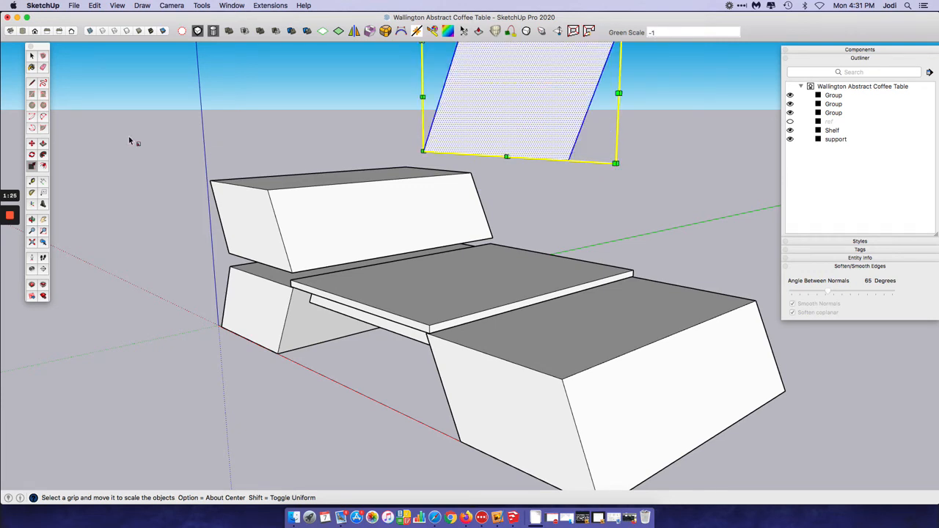
Move the flipped face straight down about 10 11/16" so it stands just above the end block's side edge.
key("m")
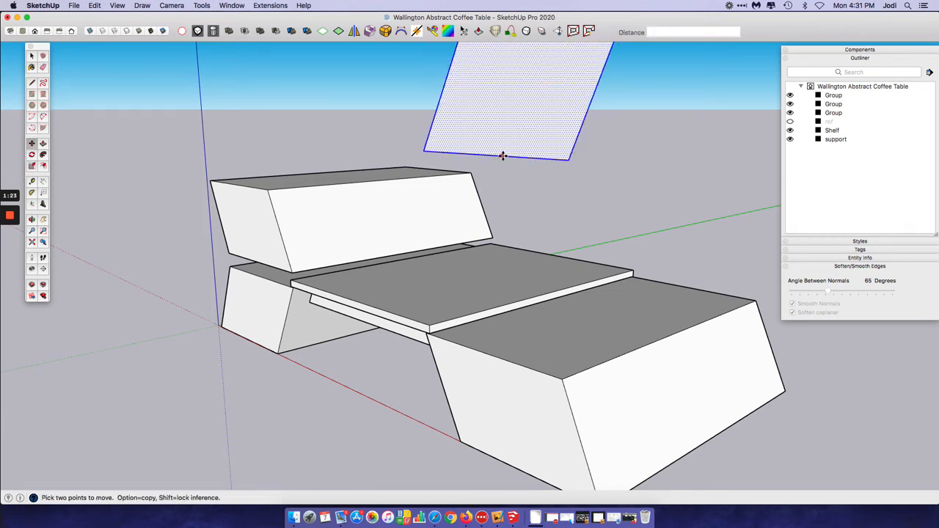
left_click(503, 156)
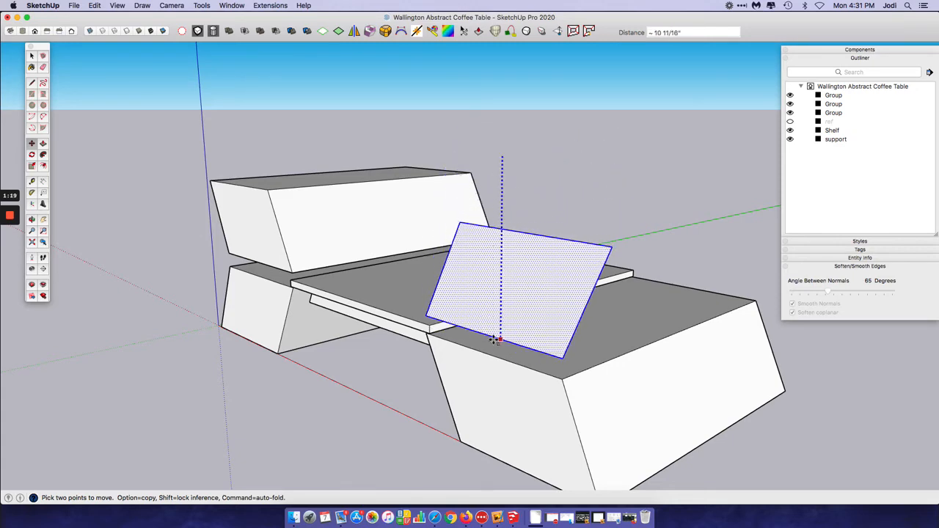
left_click(496, 339)
middle_click_drag(562, 258, 441, 176)
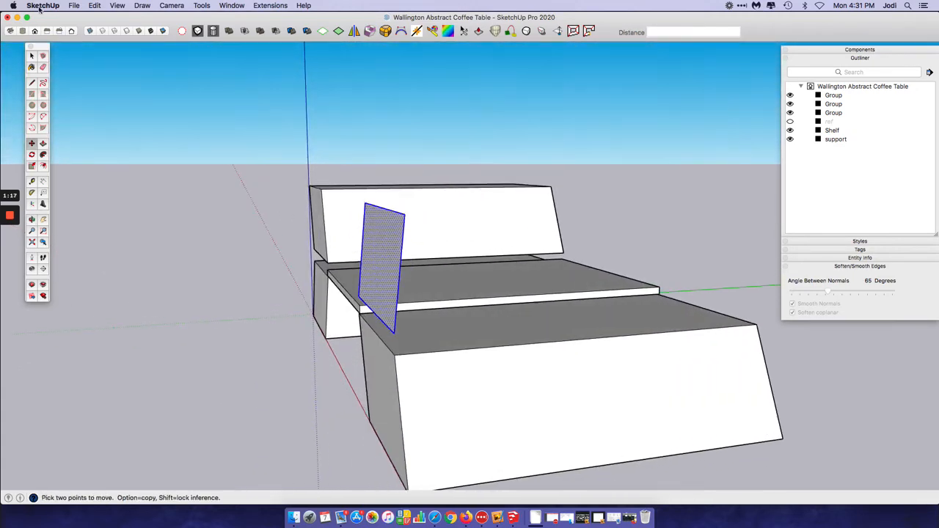
left_click(31, 55)
left_click(347, 123)
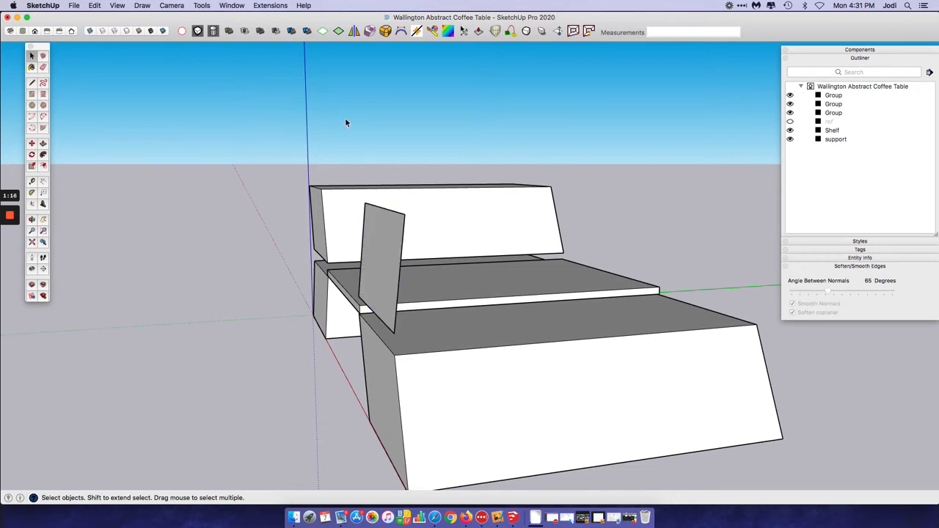
Push/Pull the flipped face to a thickness of 5/16" to form a side panel.
left_click(368, 233)
left_click(43, 144)
middle_click_drag(78, 157, 345, 235)
left_click(432, 275)
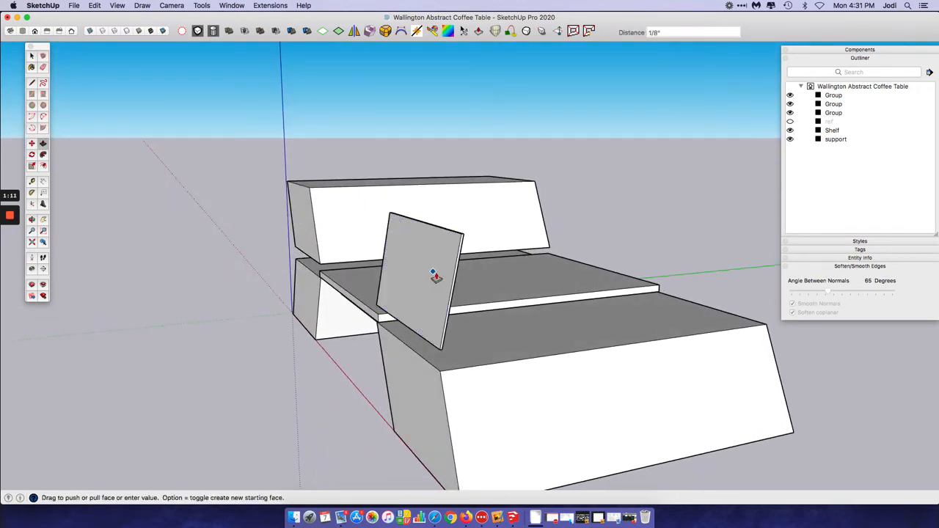
left_click(434, 275)
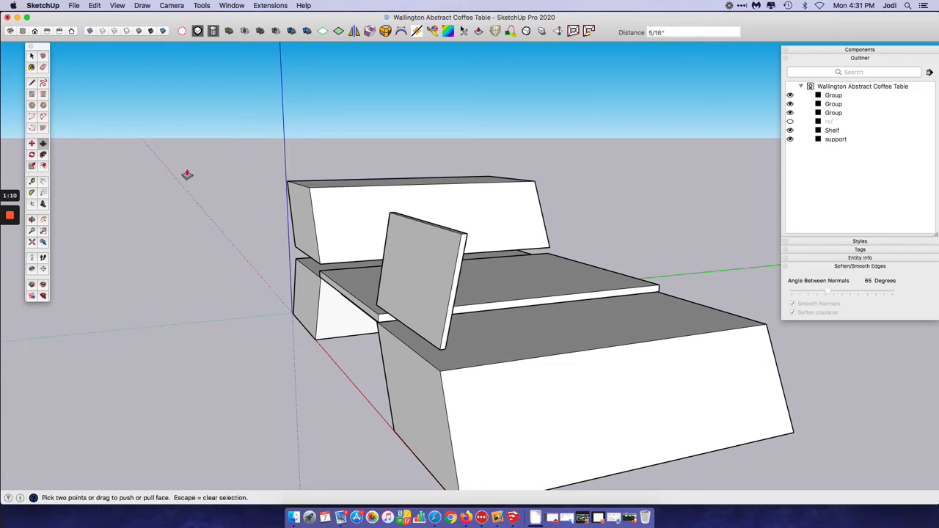
left_click(32, 57)
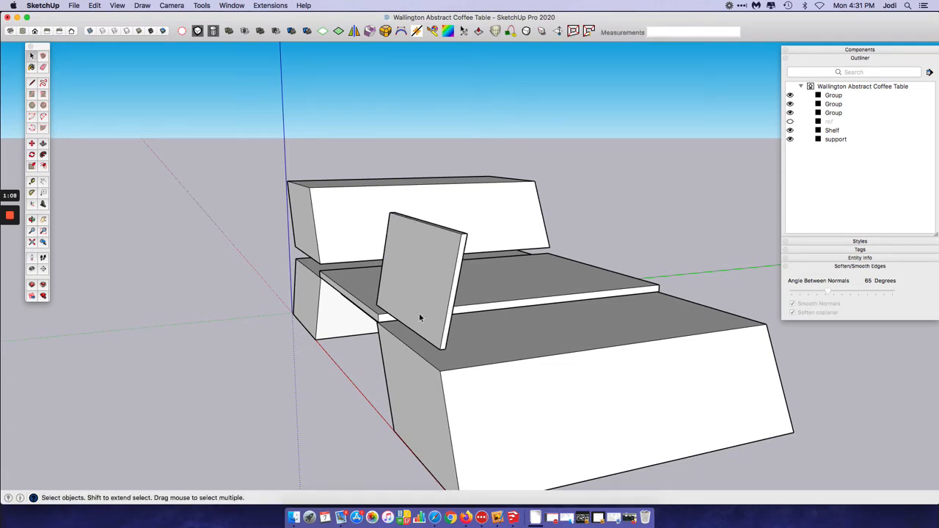
Copy the whole side panel 1' 11 5/16" along the green axis to the opposite side of the end block.
triple_click(439, 272)
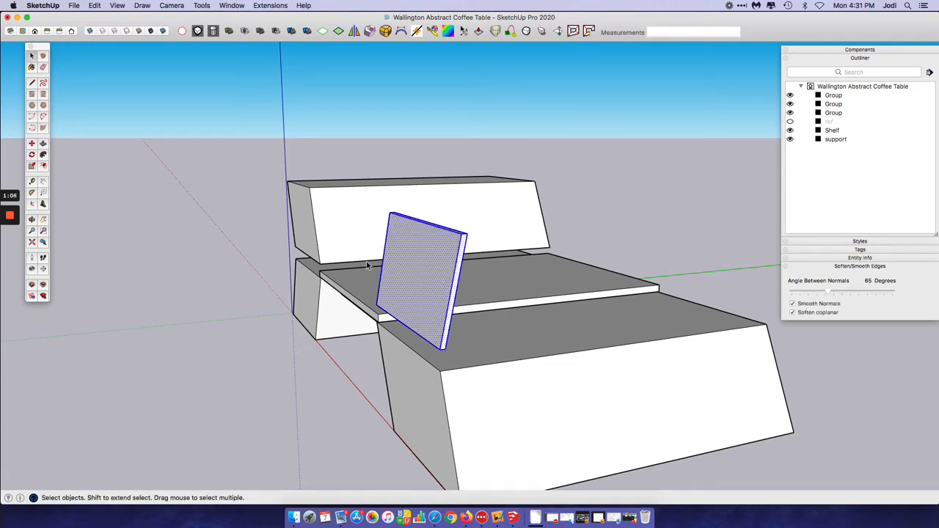
left_click(33, 144)
middle_click_drag(486, 279, 433, 281)
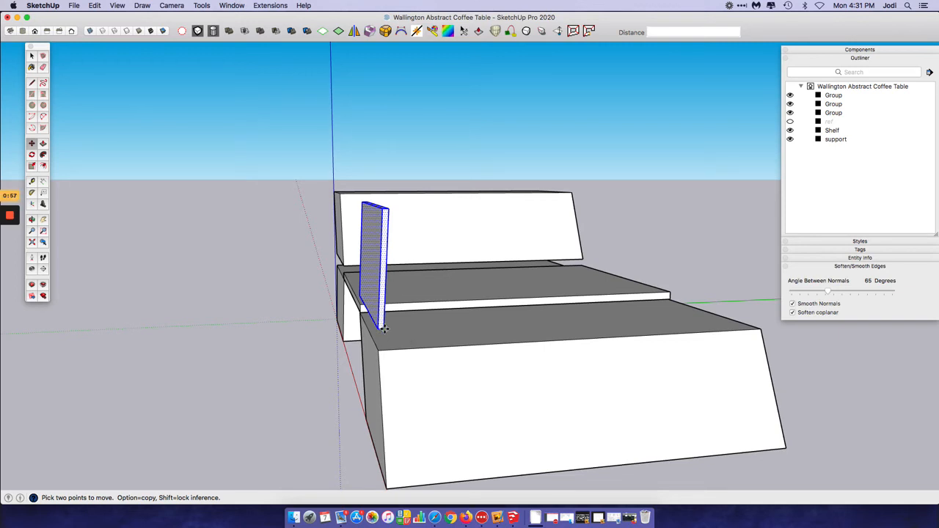
left_click(384, 328)
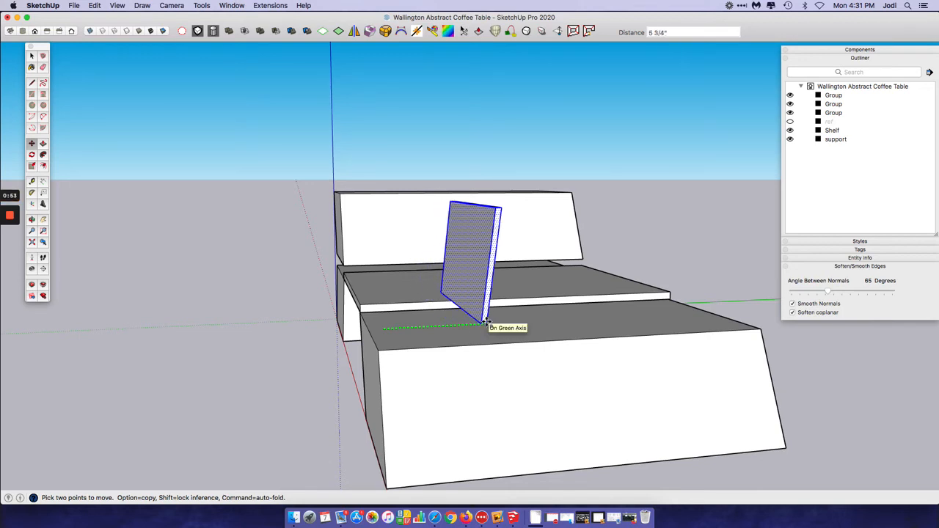
key("alt")
middle_click_drag(683, 320, 638, 312)
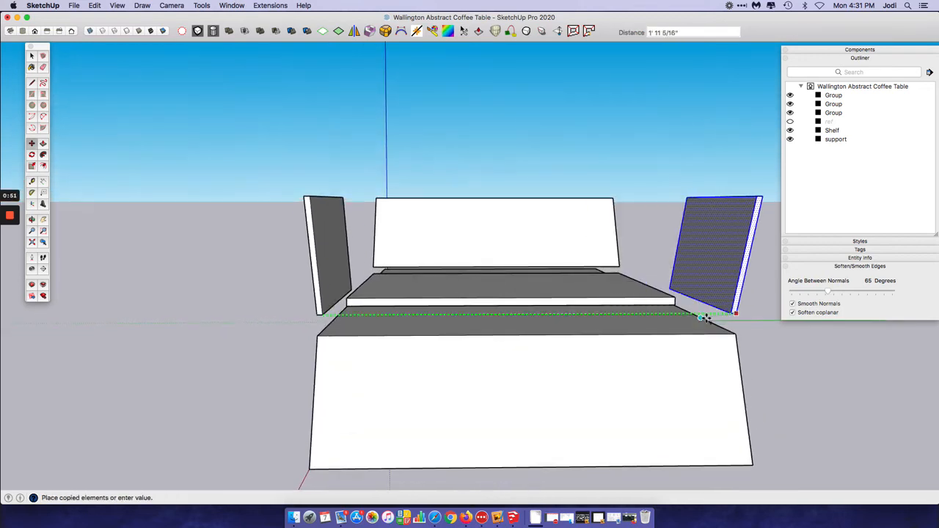
left_click(734, 336)
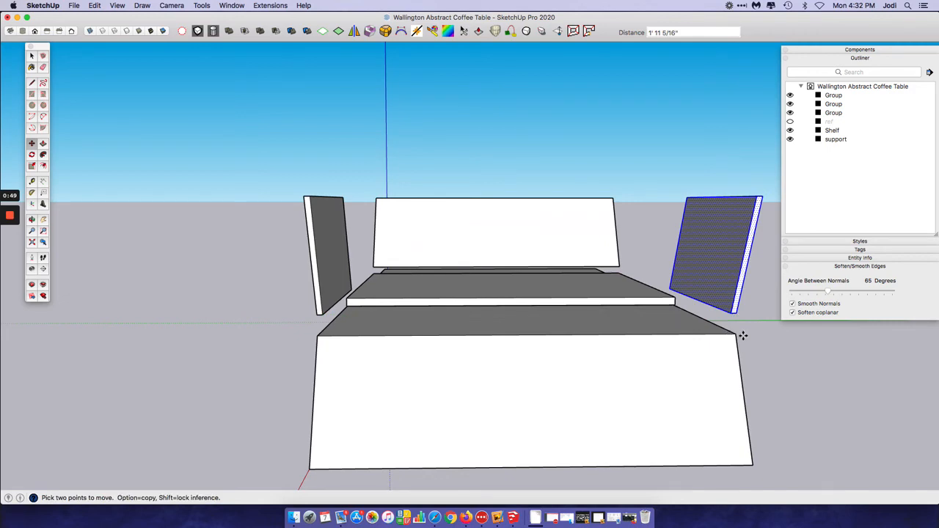
Offset the outline of the original side panel's inner face inward by about 3/8".
middle_click_drag(743, 335, 656, 366)
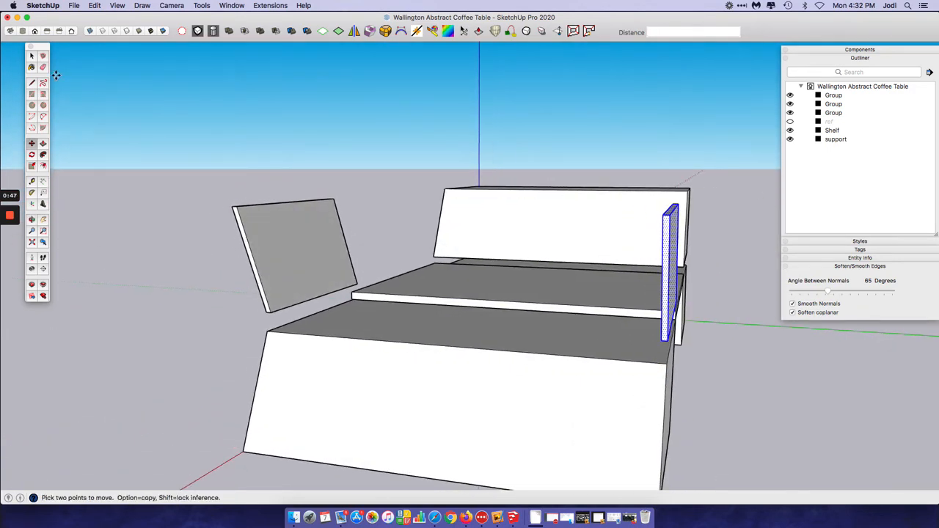
left_click(32, 57)
left_click(268, 251)
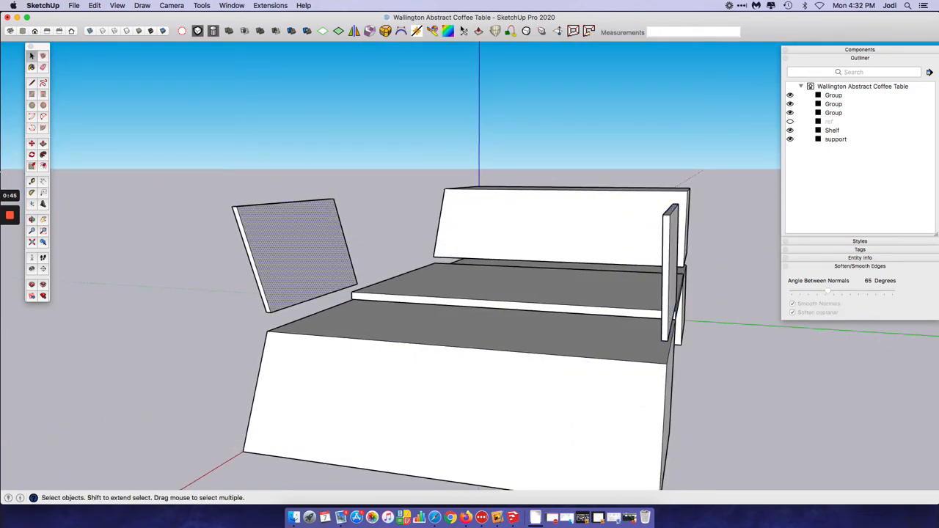
left_click(43, 166)
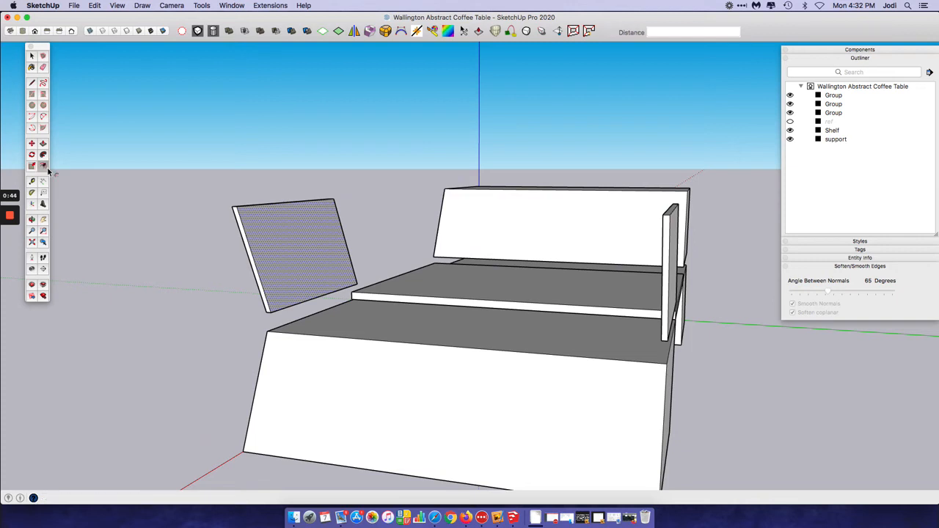
left_click(276, 210)
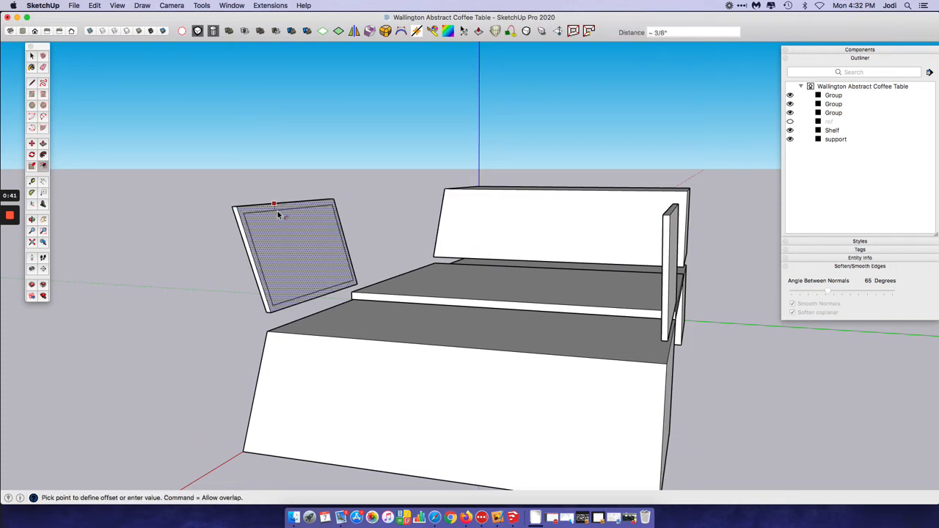
left_click(274, 205)
Extend the inner outline's upper and lower edges to the panel's front edge with short lines, and erase the outline's front edge between them.
left_click(33, 84)
scroll(221, 223, "up", 10)
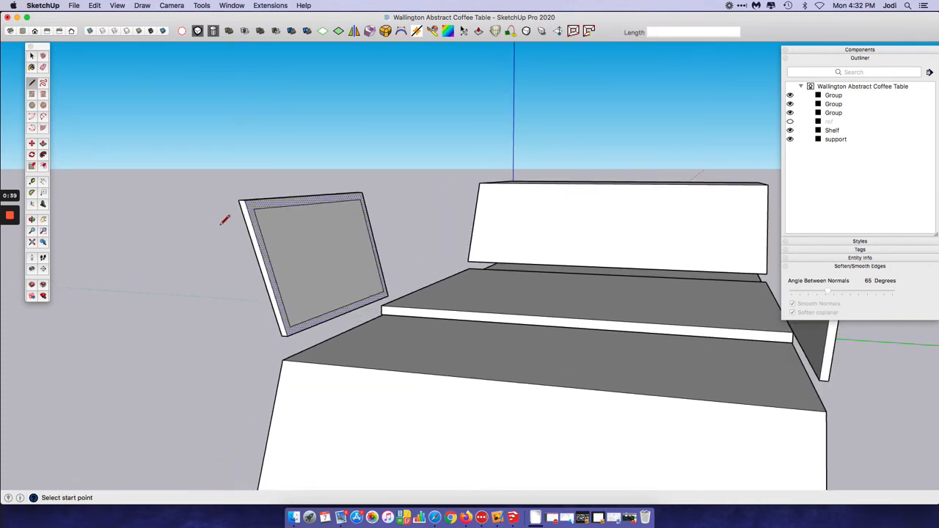
mouse_move(245, 215)
middle_mouse_down()
mouse_move(233, 209)
mouse_move(327, 174)
middle_mouse_up()
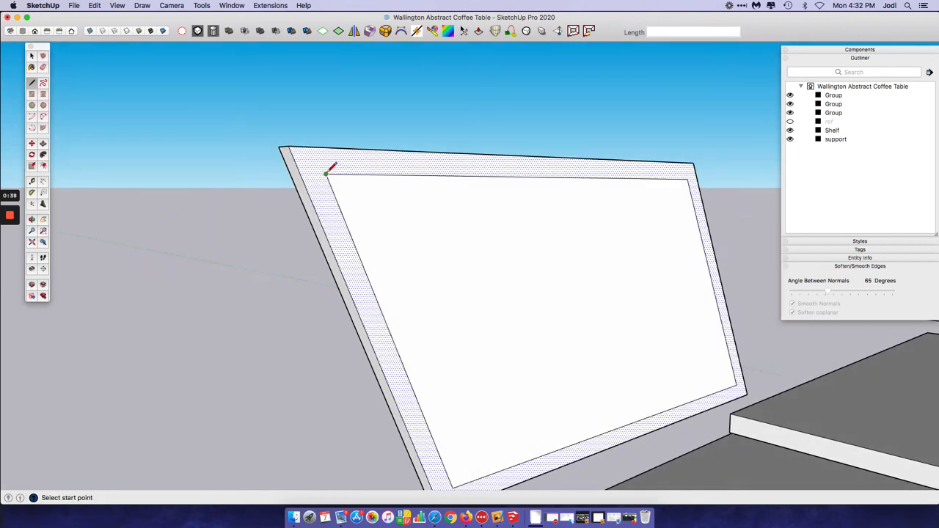
left_click(326, 174)
mouse_move(477, 383)
middle_mouse_down()
mouse_move(460, 346)
mouse_move(466, 381)
mouse_move(457, 302)
middle_mouse_up()
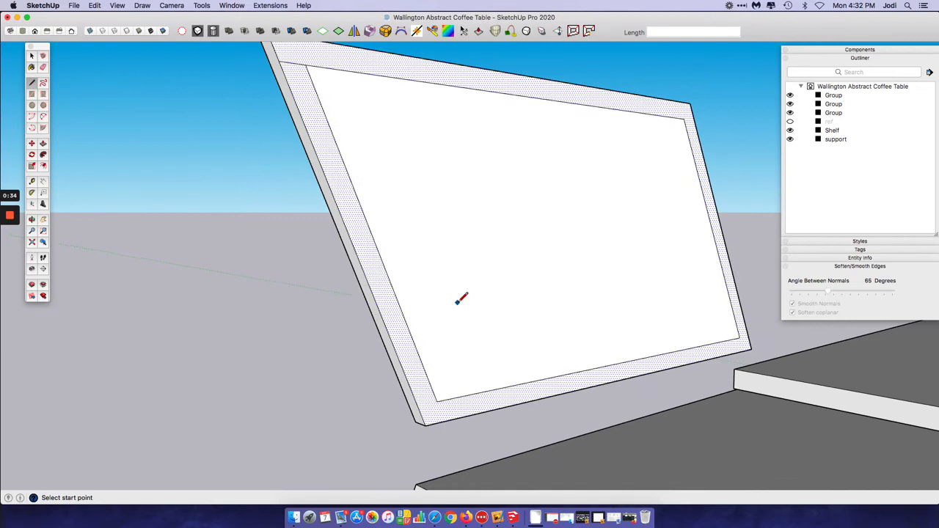
left_click(438, 399)
left_click(421, 402)
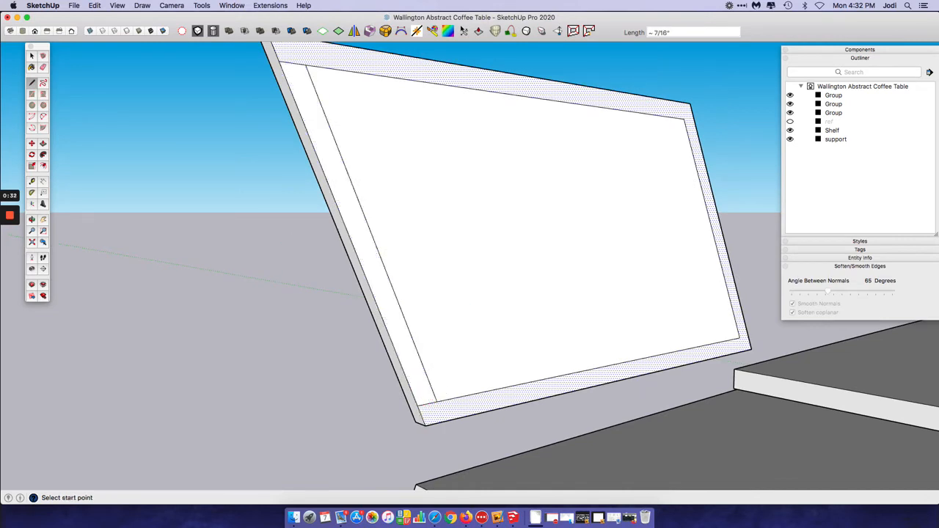
left_click(43, 67)
left_click_drag(325, 115, 332, 121)
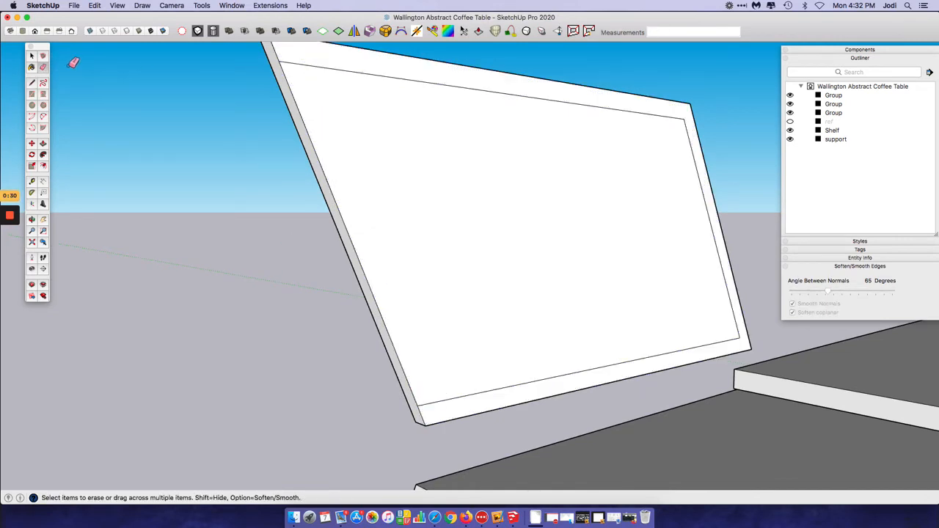
Push/Pull the C-shaped border face 1' 11" across to the inner face of the opposite side panel, forming the compartment's top, back and bottom.
left_click(32, 56)
left_click(391, 66)
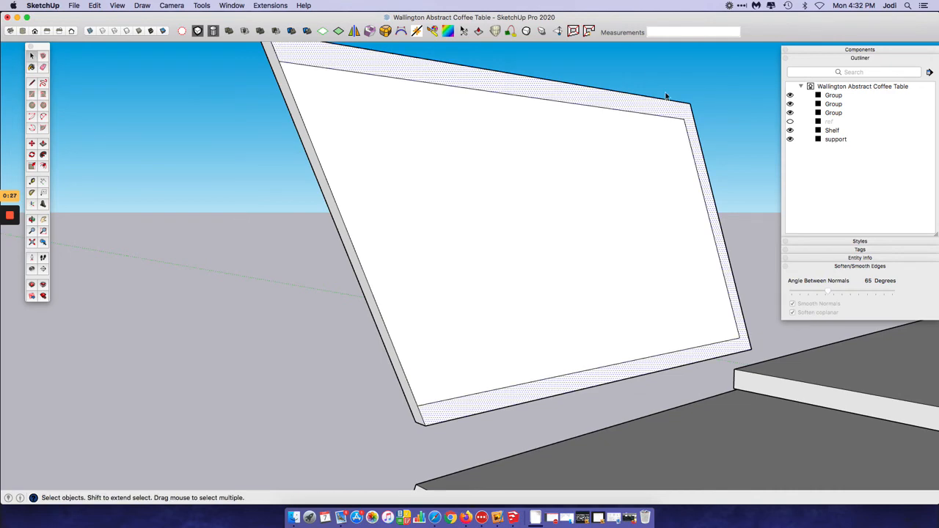
scroll(622, 285, "down", 5)
middle_click_drag(622, 287, 321, 234)
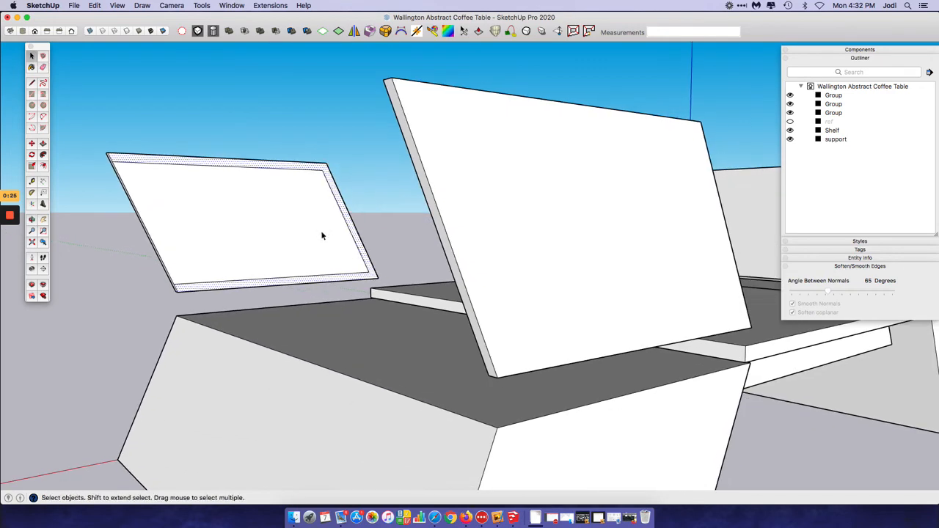
left_click(42, 145)
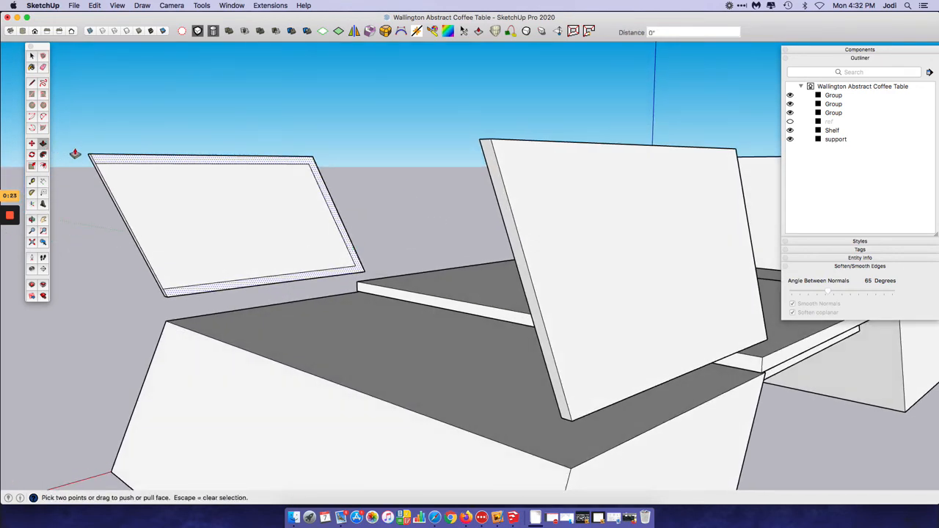
left_click(160, 163)
middle_click_drag(272, 172, 529, 199)
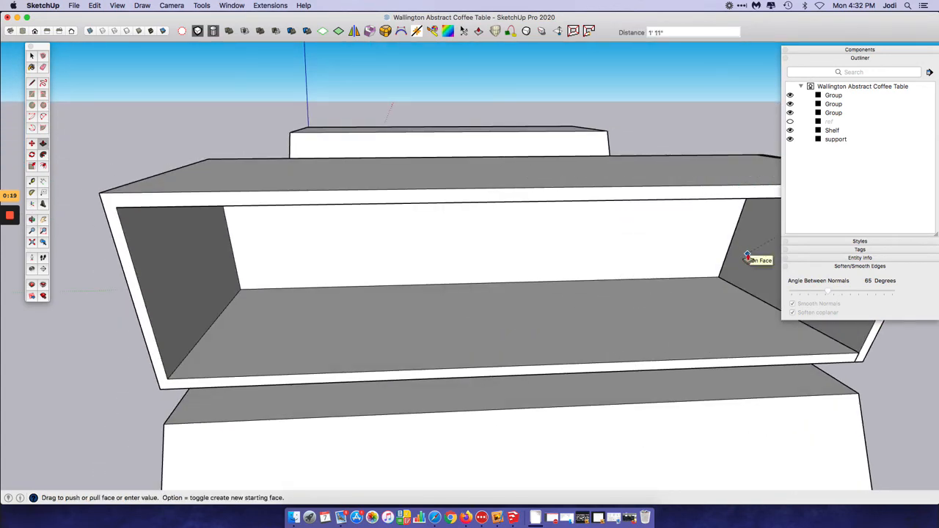
middle_click_drag(747, 257, 614, 229)
left_click(655, 241)
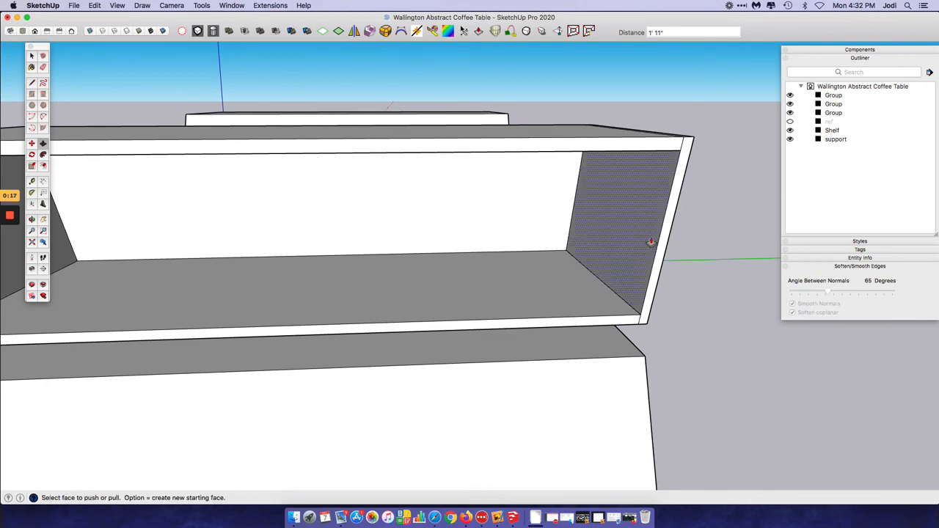
left_click(32, 56)
middle_click_drag(702, 244, 451, 196)
middle_click_drag(296, 123, 489, 230)
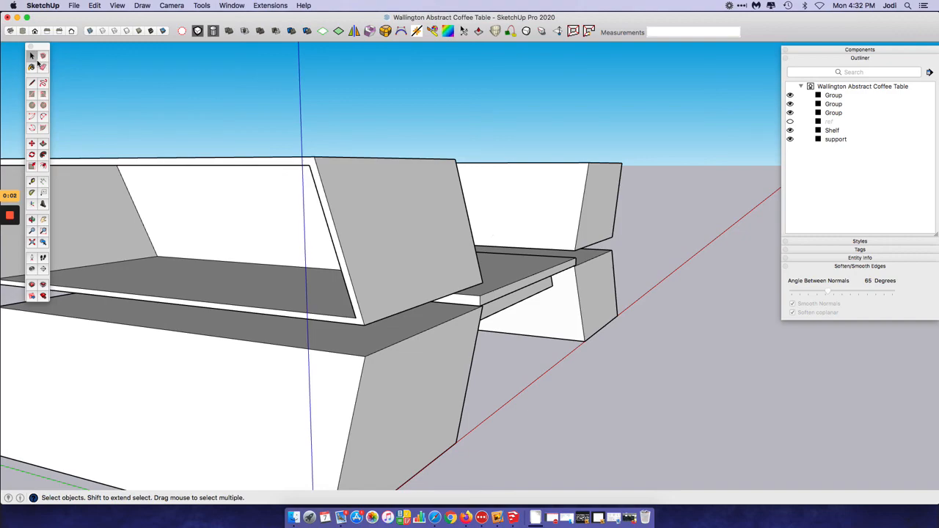